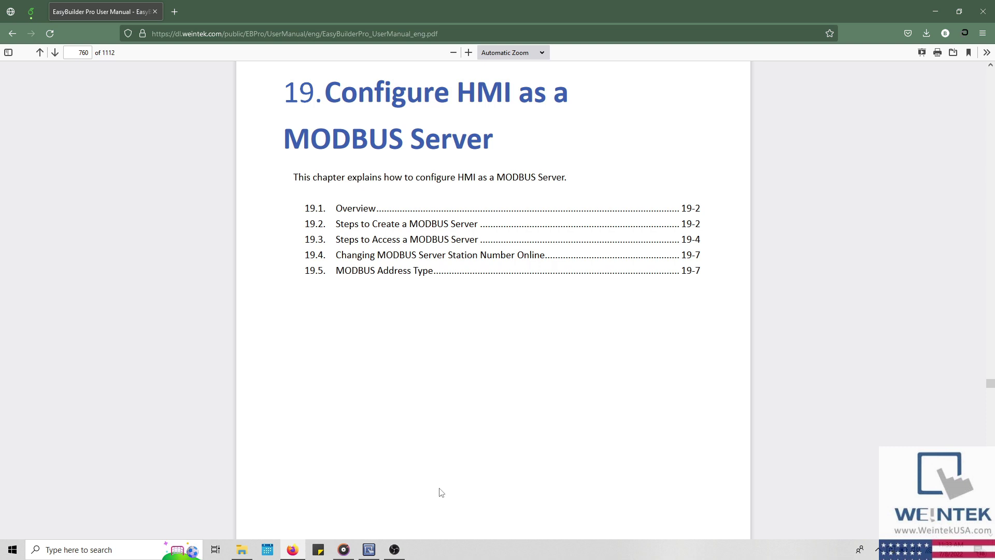
Step: Create a new EasyBuilder Pro project for the cMT3072XH model
mouse_move(370, 549)
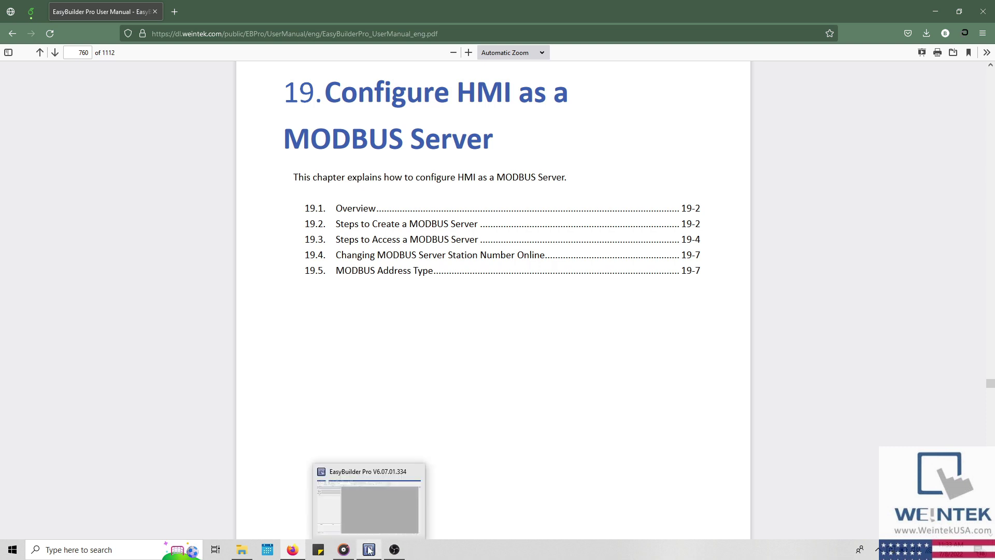
left_click(373, 505)
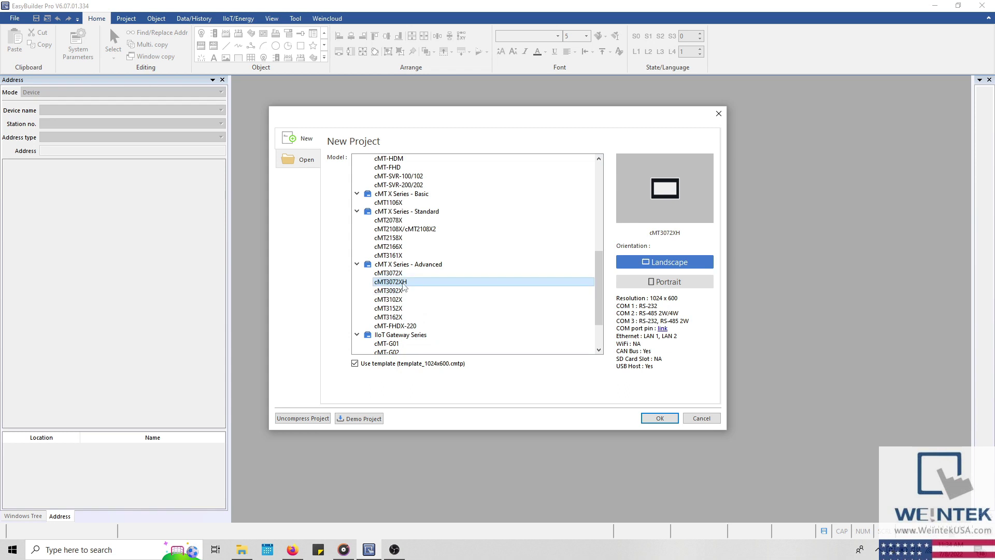
double_click(404, 284)
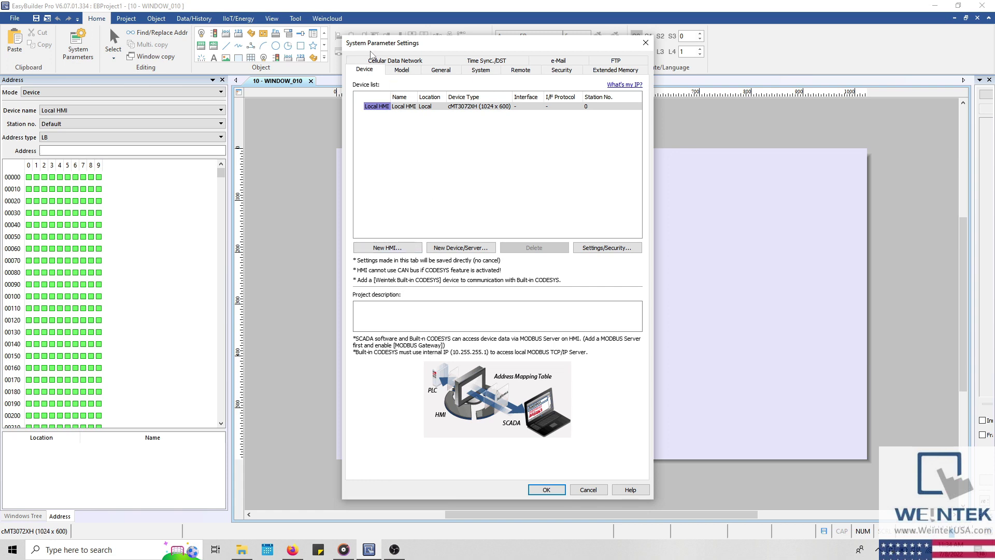
key("Escape")
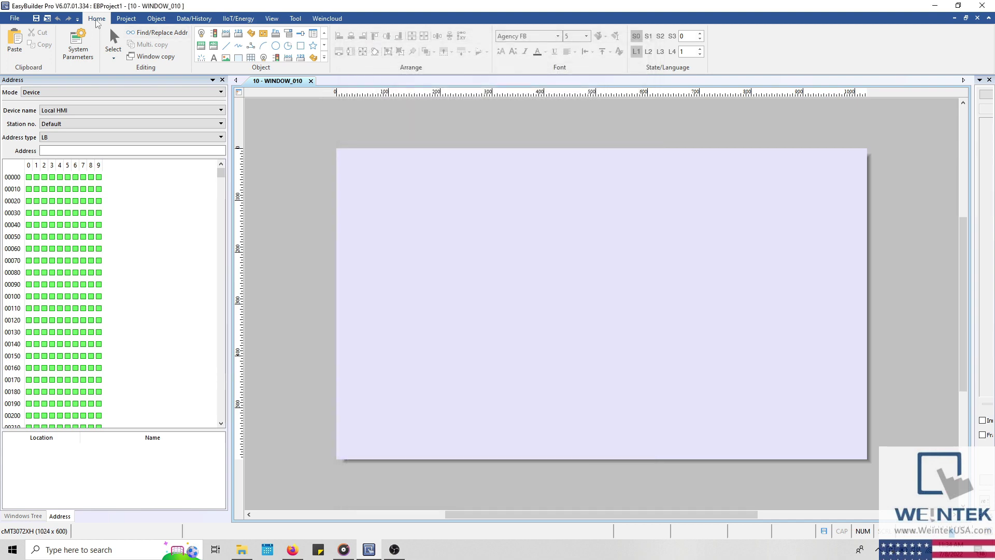
left_click(91, 49)
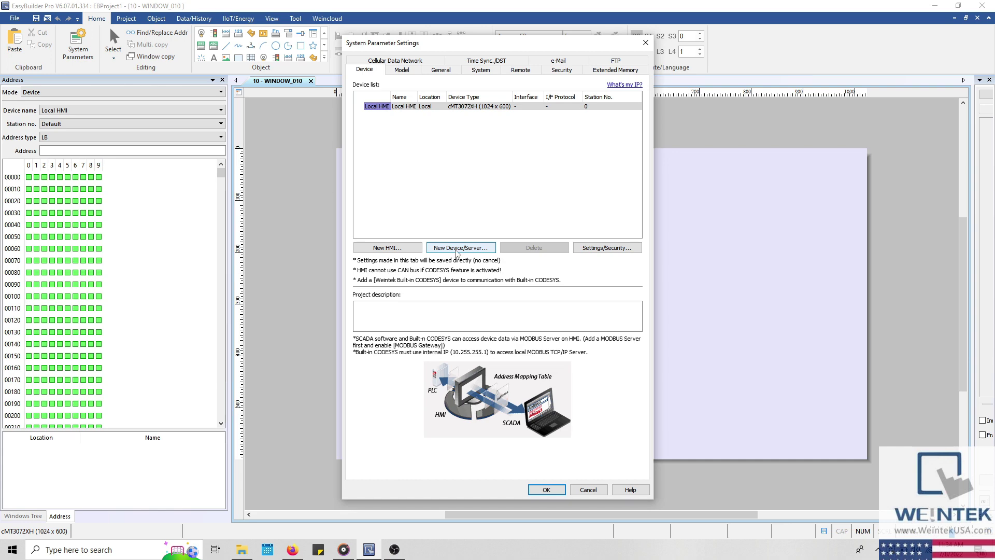
Step: Add a new device, search the 'Modbus IDA' drivers and select MODBUS Server
left_click(463, 248)
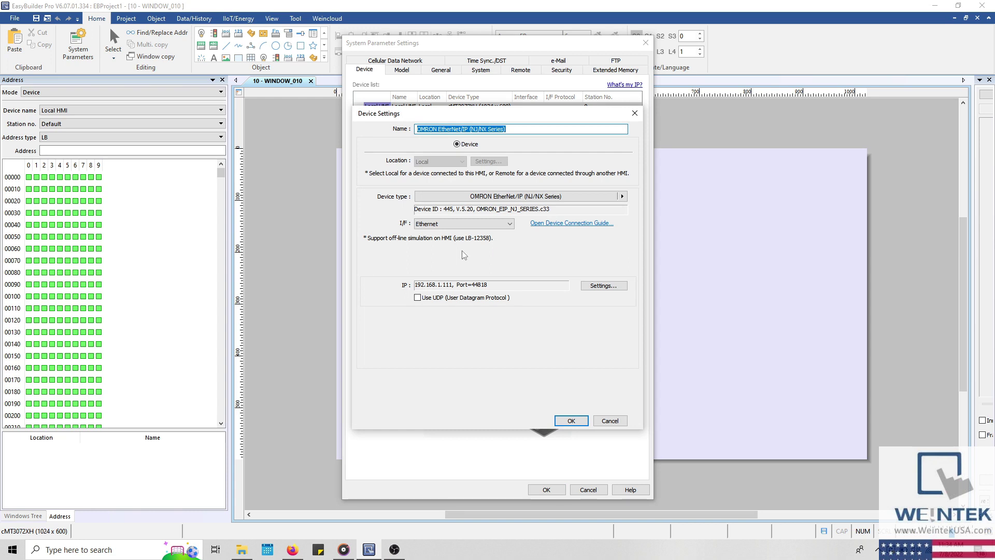
left_click(457, 202)
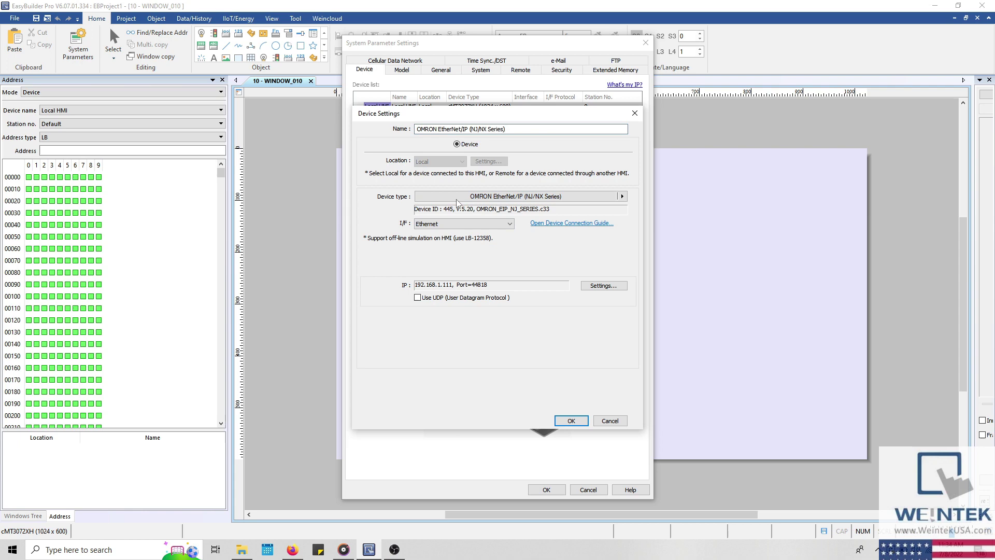
type("Modb")
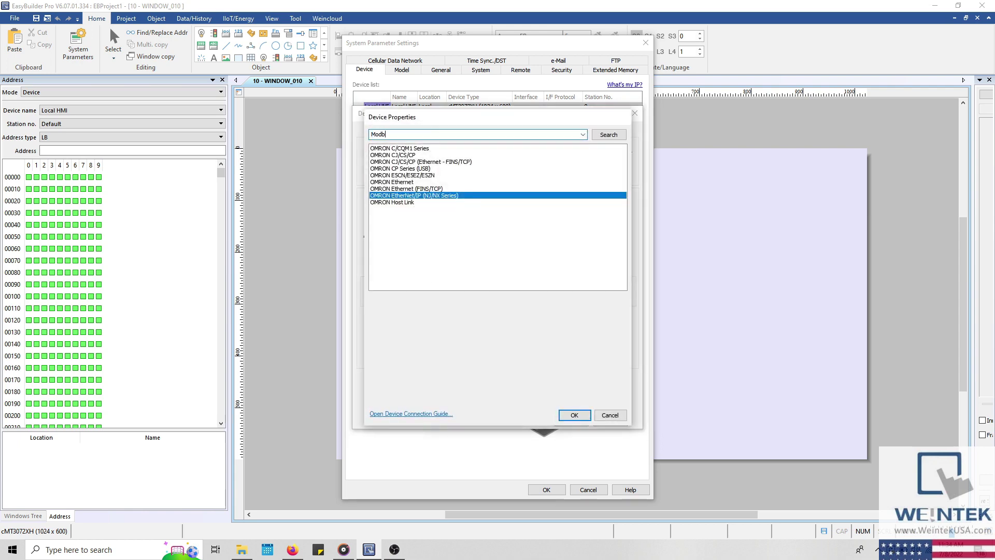
type("us IDA")
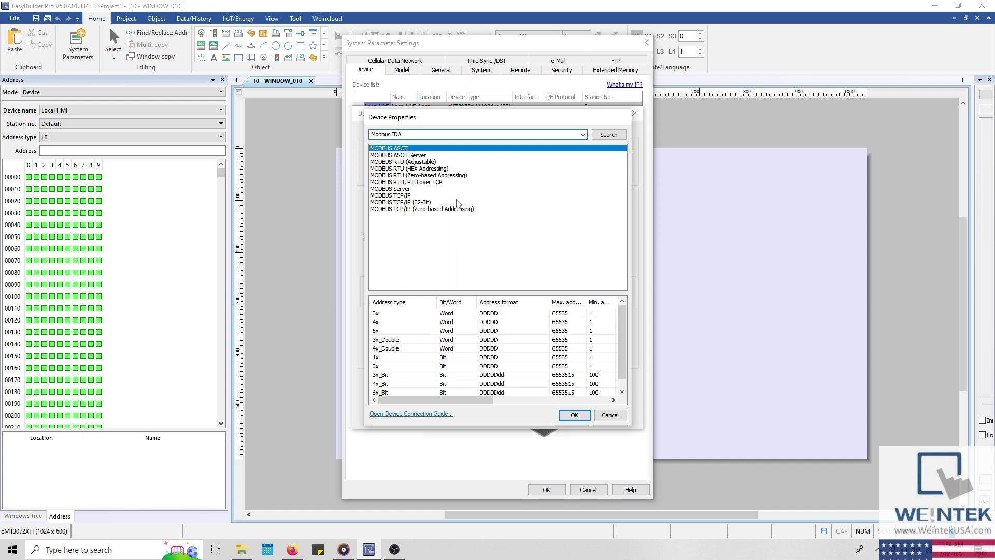
left_click(414, 189)
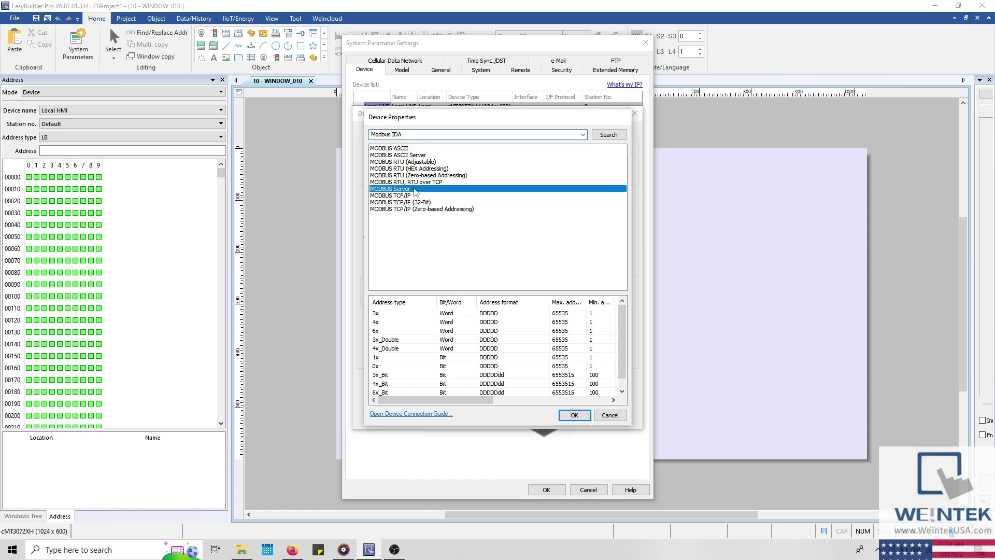
Step: Confirm MODBUS Server as the device type and review its interface and COM 1 settings
left_click(574, 416)
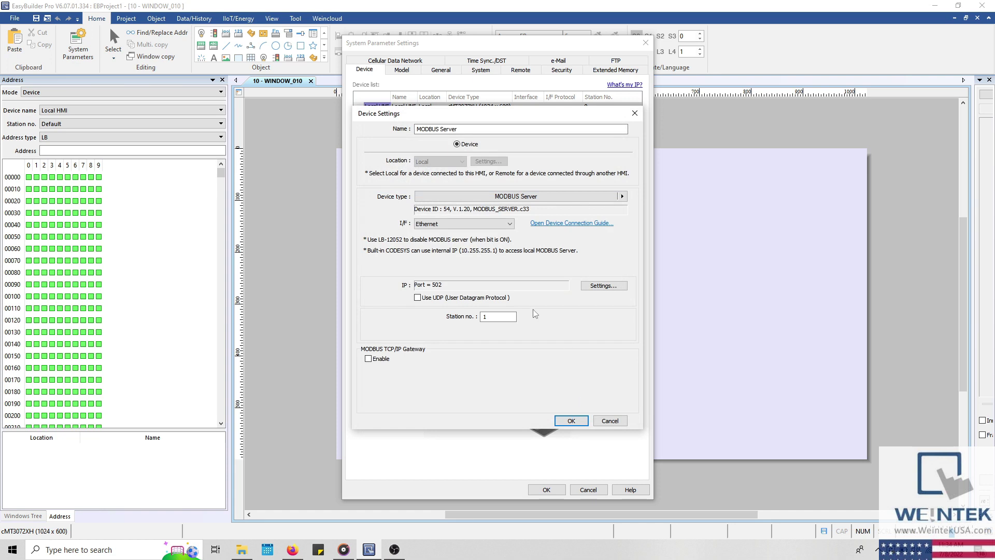
left_click(489, 225)
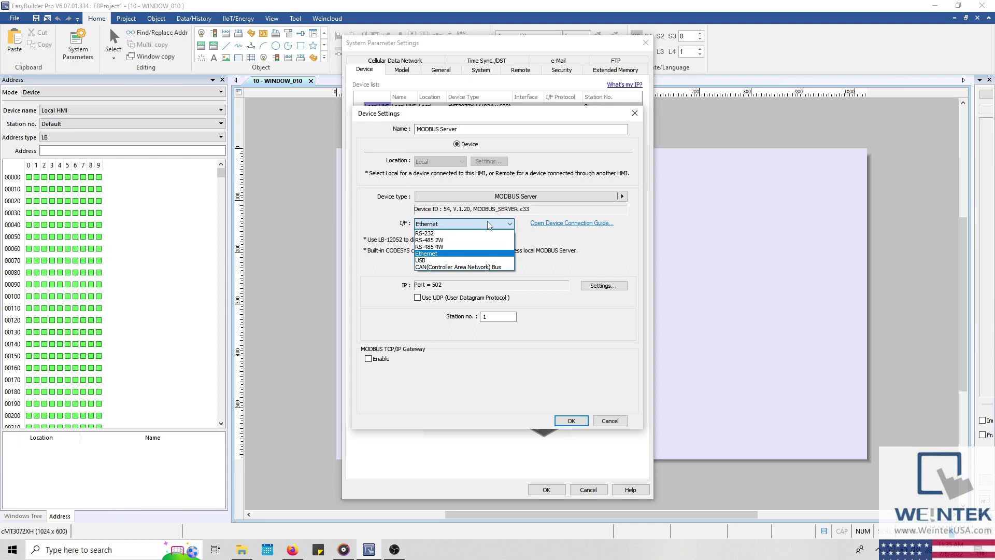
left_click(486, 236)
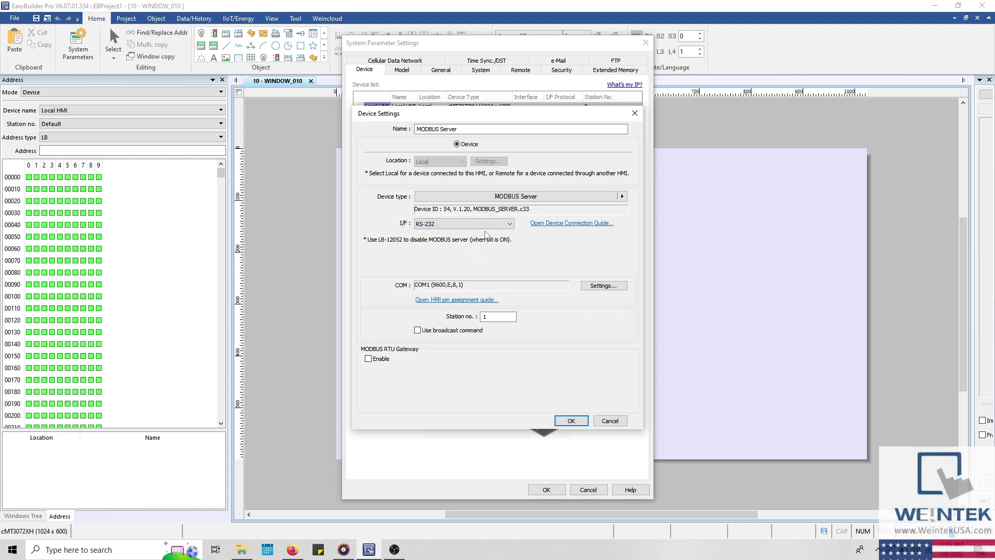
left_click(487, 224)
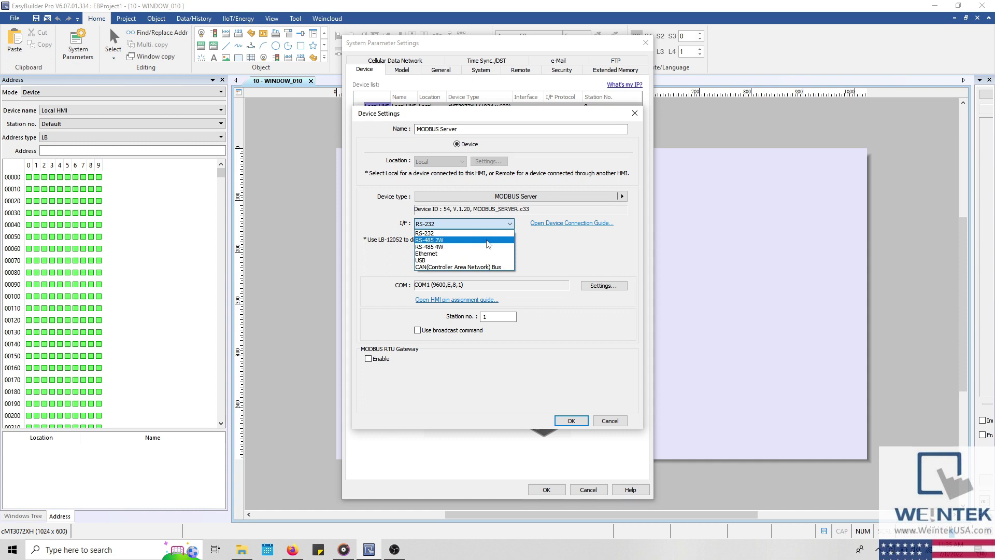
left_click(544, 249)
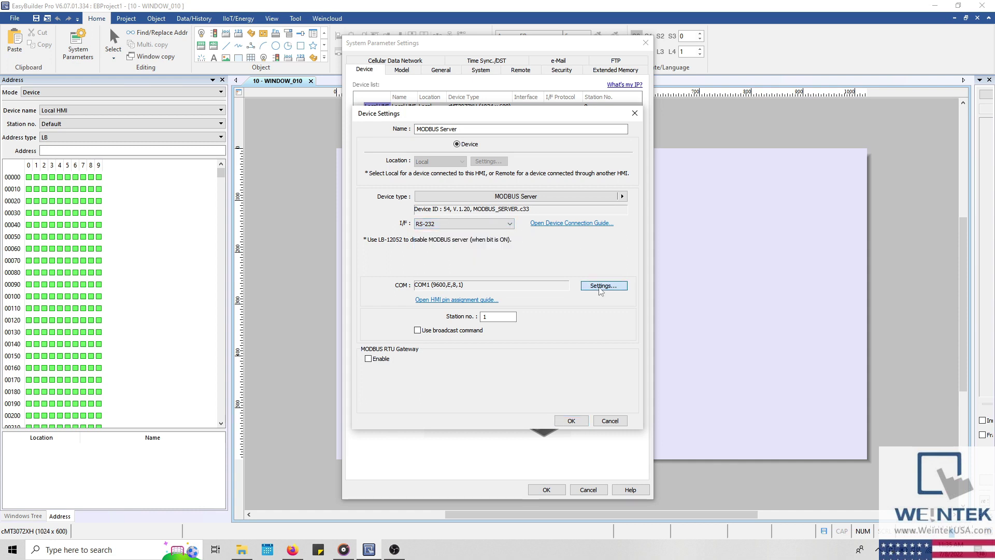
left_click(603, 286)
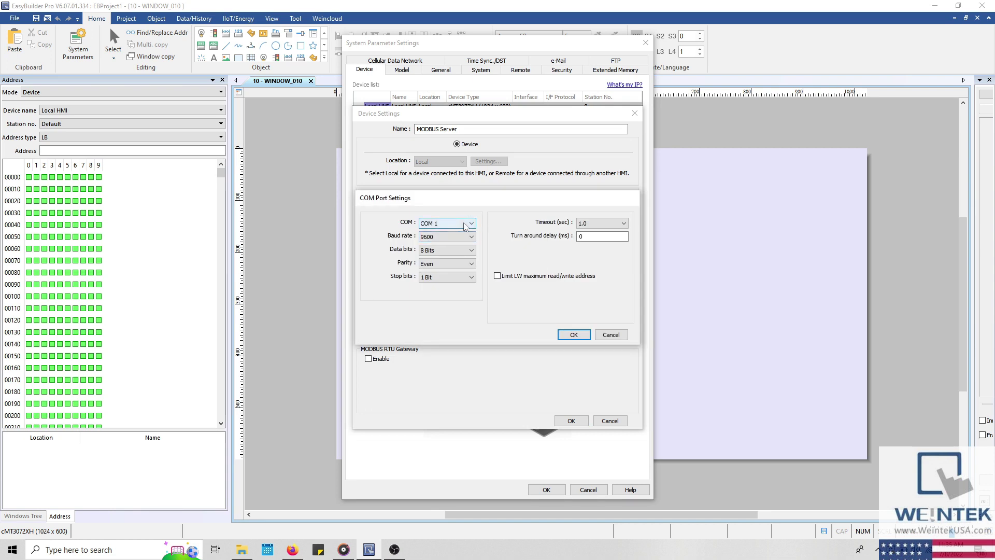
left_click(465, 224)
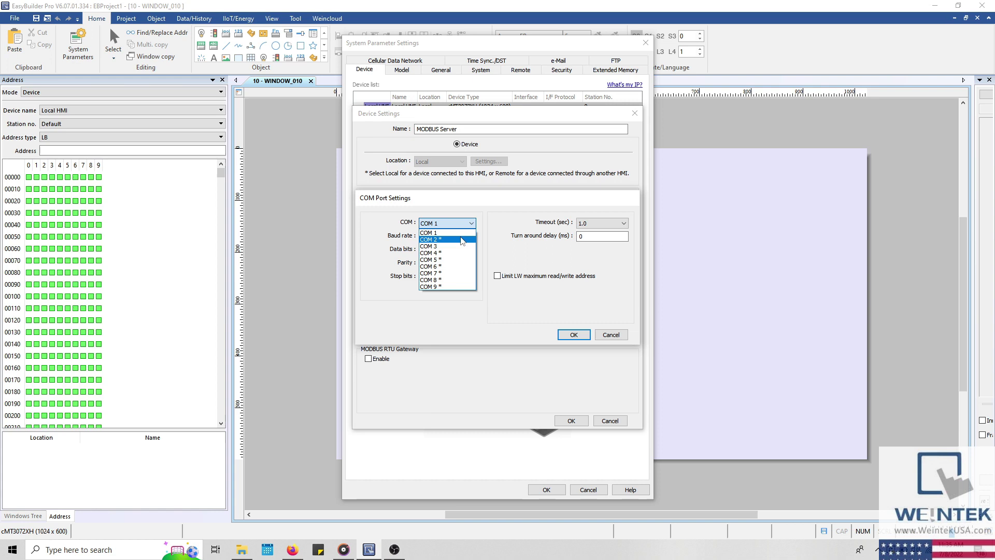
left_click(449, 232)
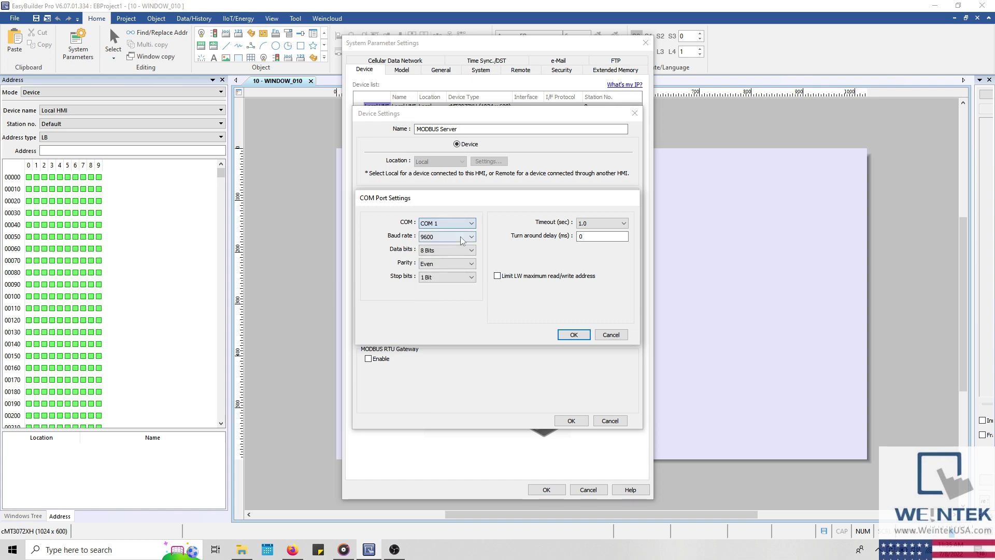
key("Return")
Step: Switch the interface to RS-485 2W and use COM 2 at 9600, E, 8, 1
left_click(449, 226)
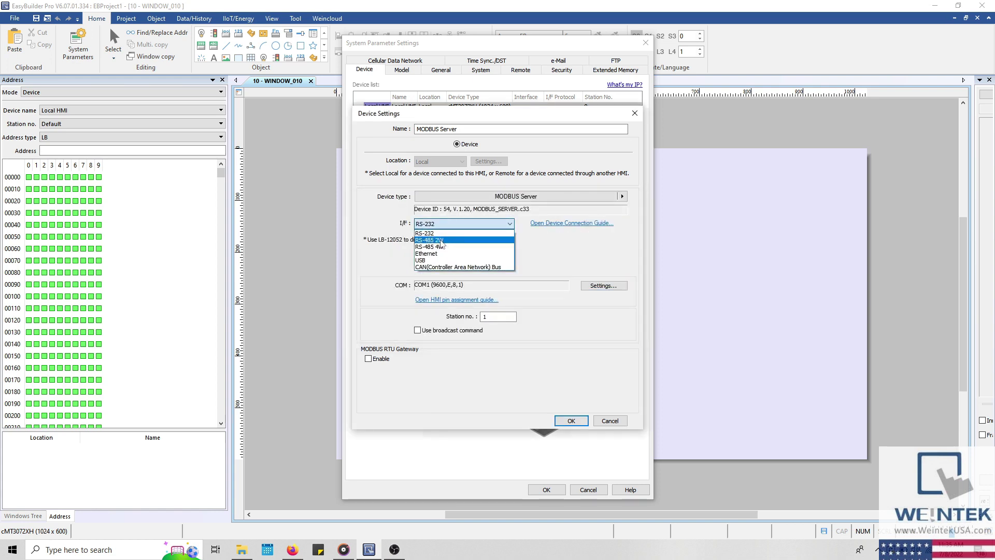
left_click(442, 239)
key("Return")
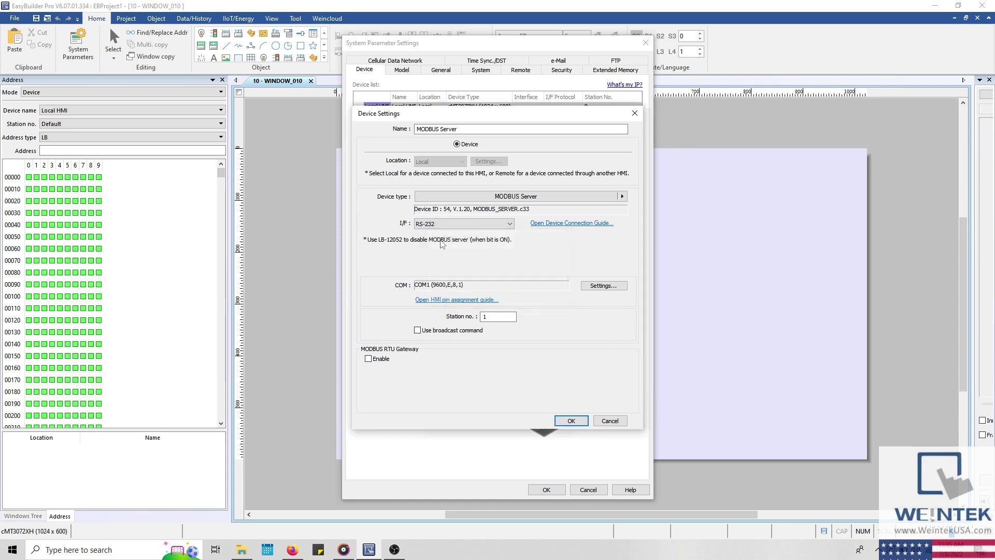
left_click(598, 286)
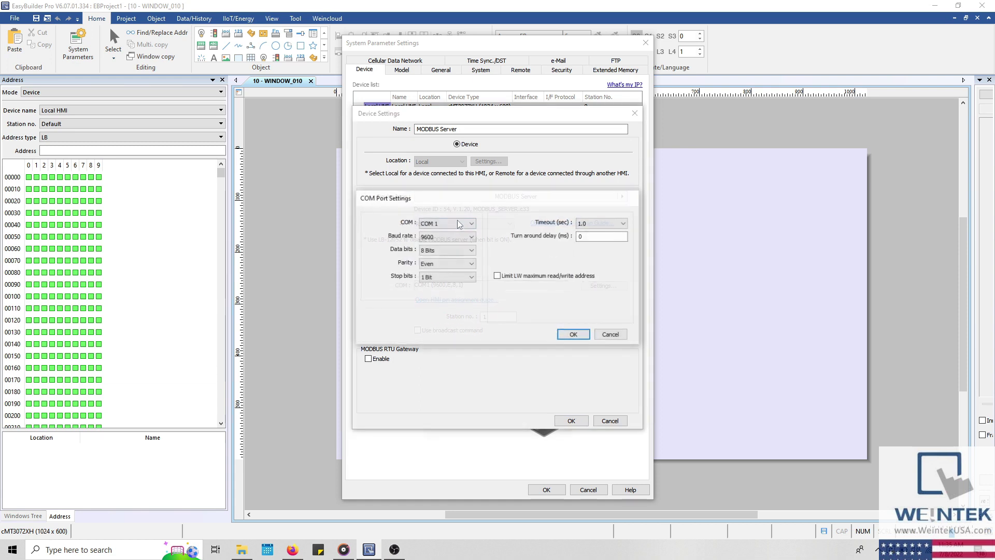
left_click(438, 224)
left_click(438, 239)
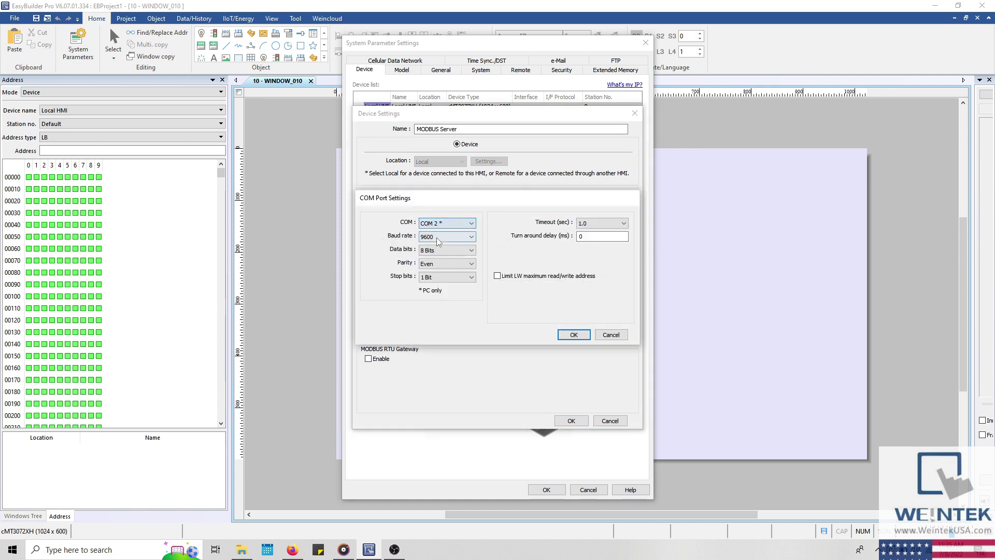
left_click(574, 334)
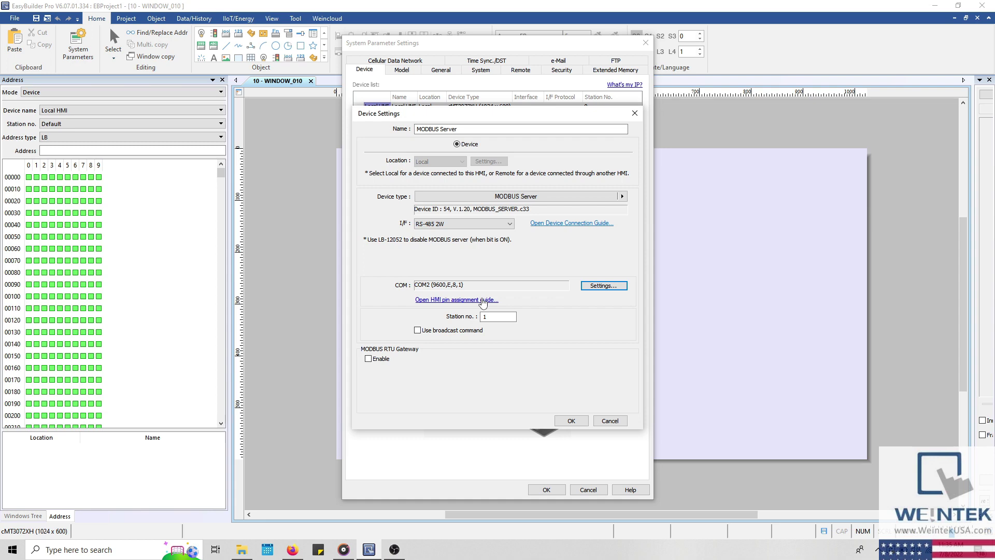
left_click(483, 301)
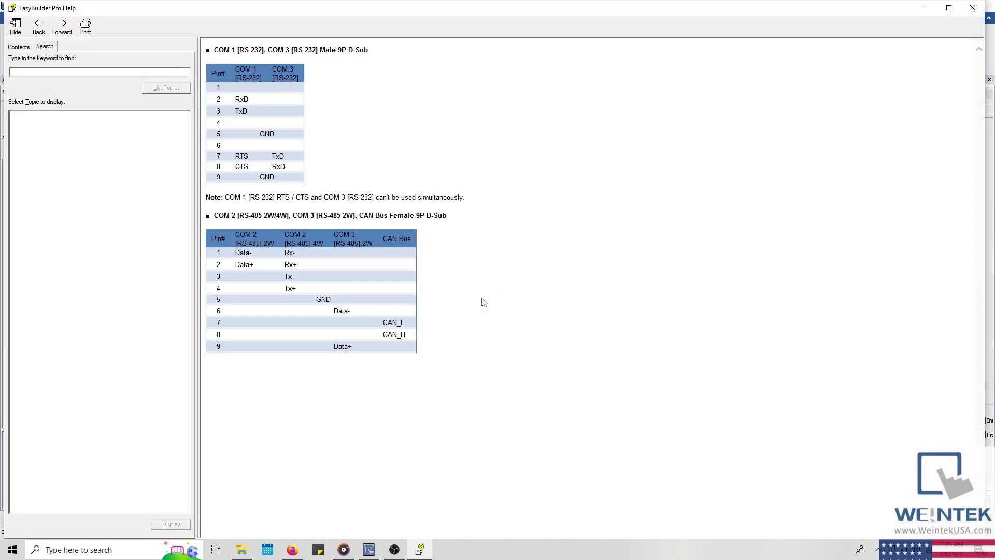
left_click(973, 8)
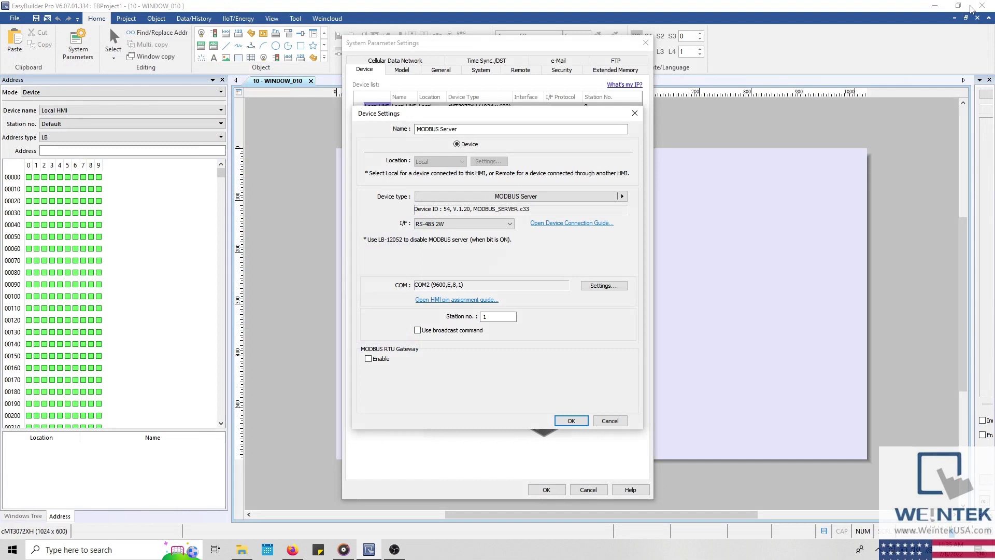
left_click(599, 286)
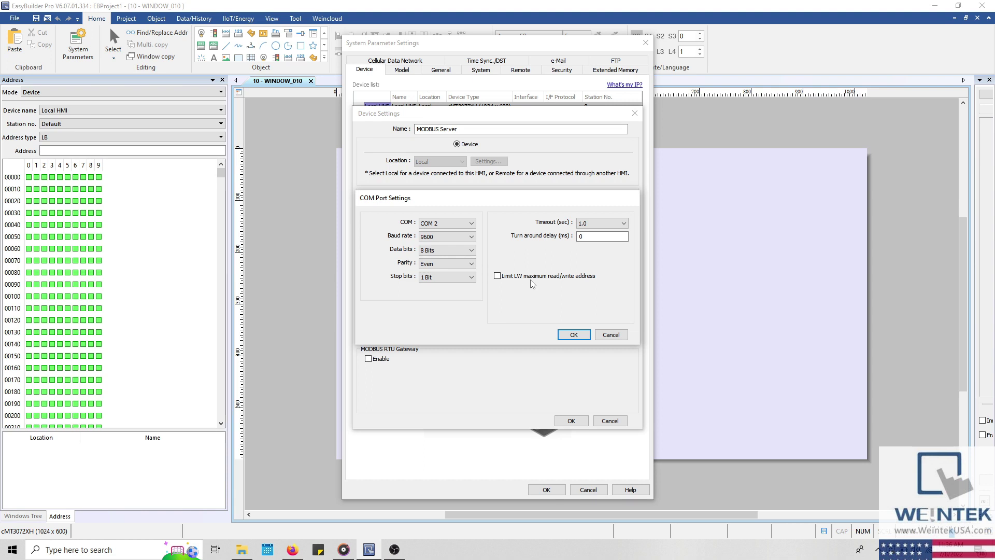
left_click(532, 283)
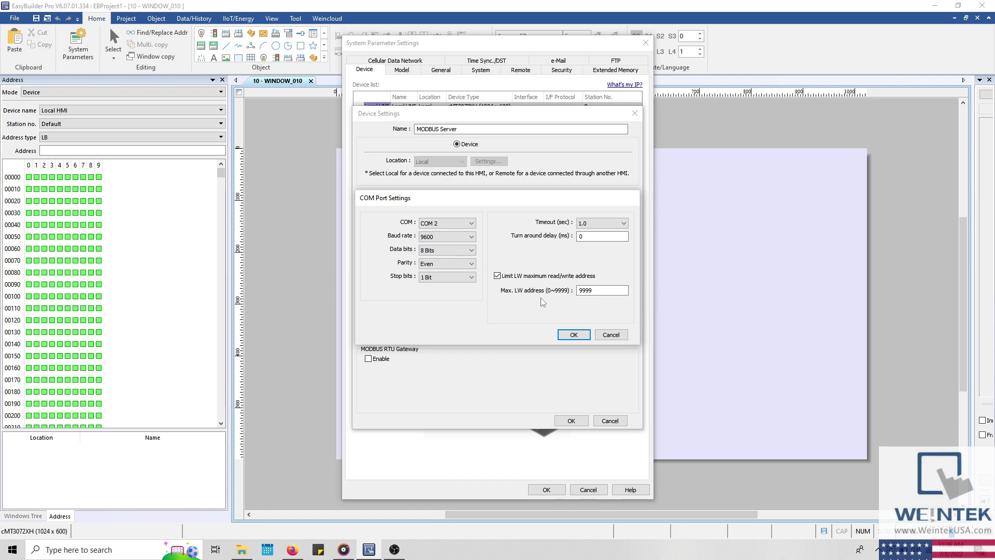
left_click(507, 277)
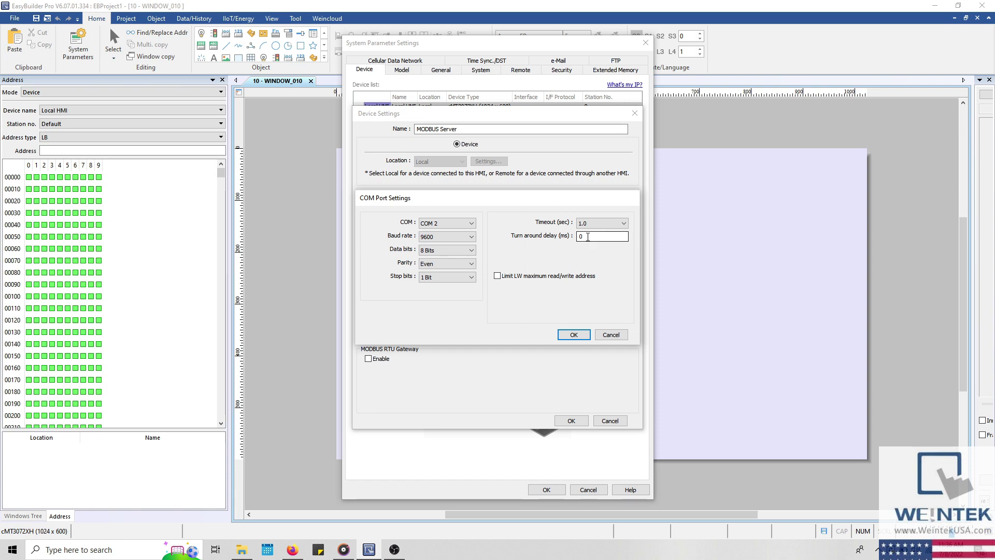
left_click(588, 237)
left_click_drag(588, 237, 579, 237)
Step: Keep the MODBUS Server at station 1 and enable its MODBUS RTU Gateway
left_click(573, 334)
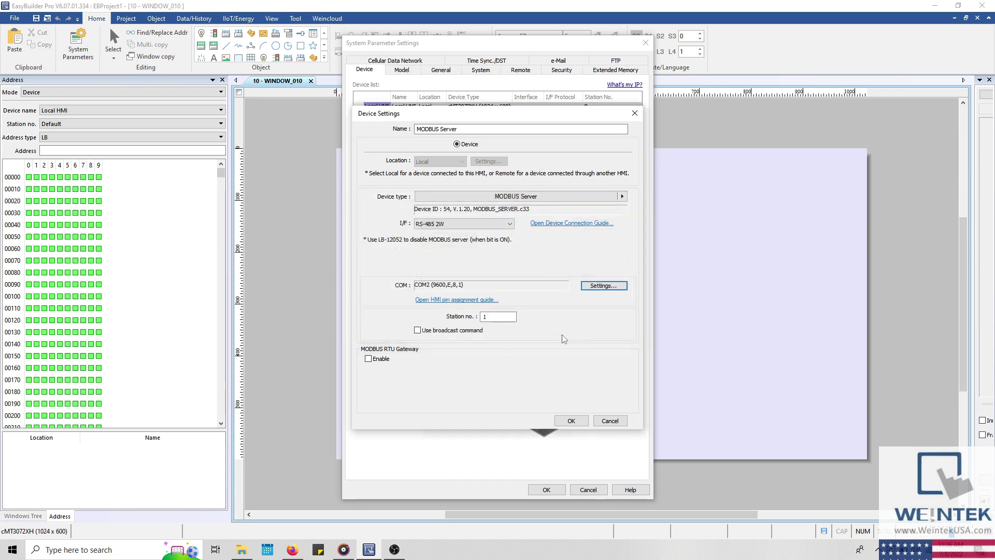
double_click(483, 317)
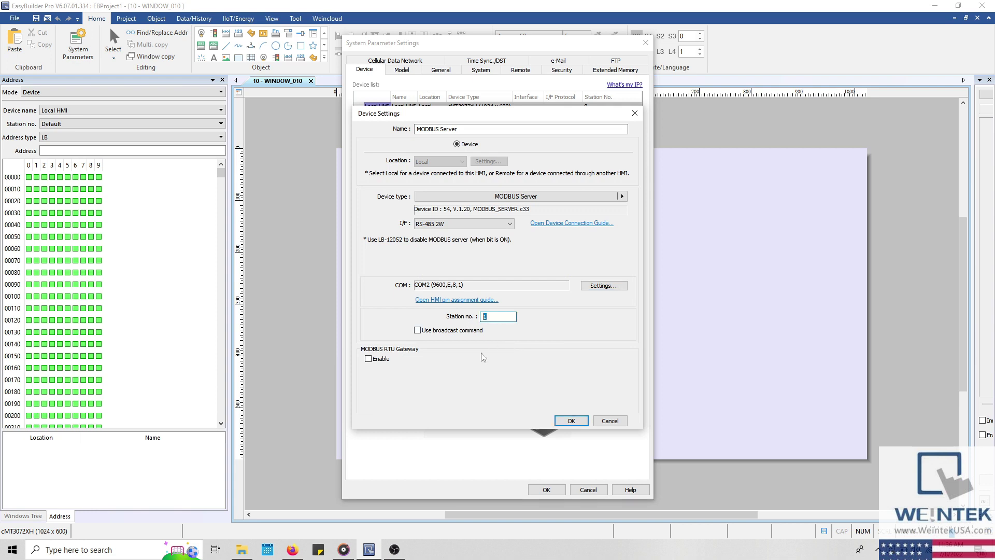
left_click(371, 360)
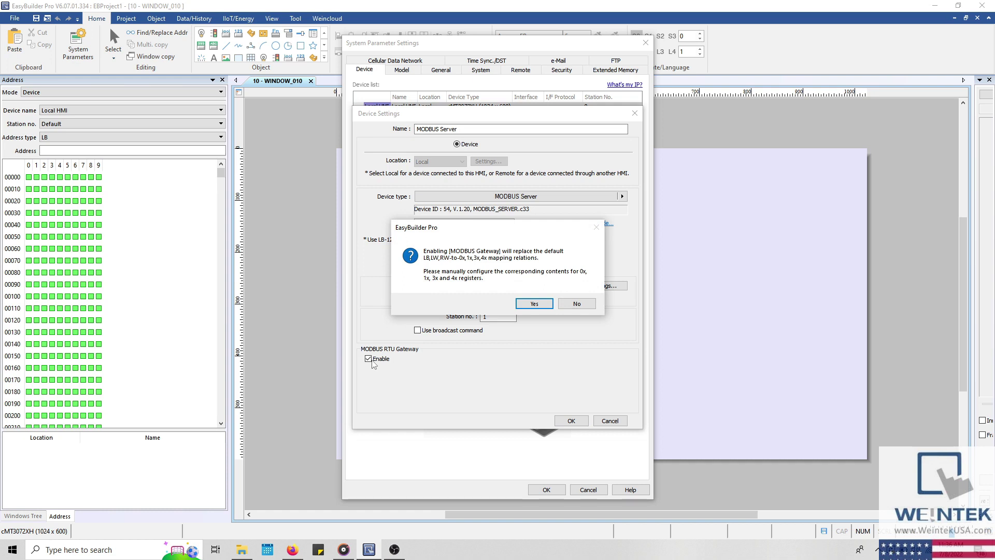
key("Return")
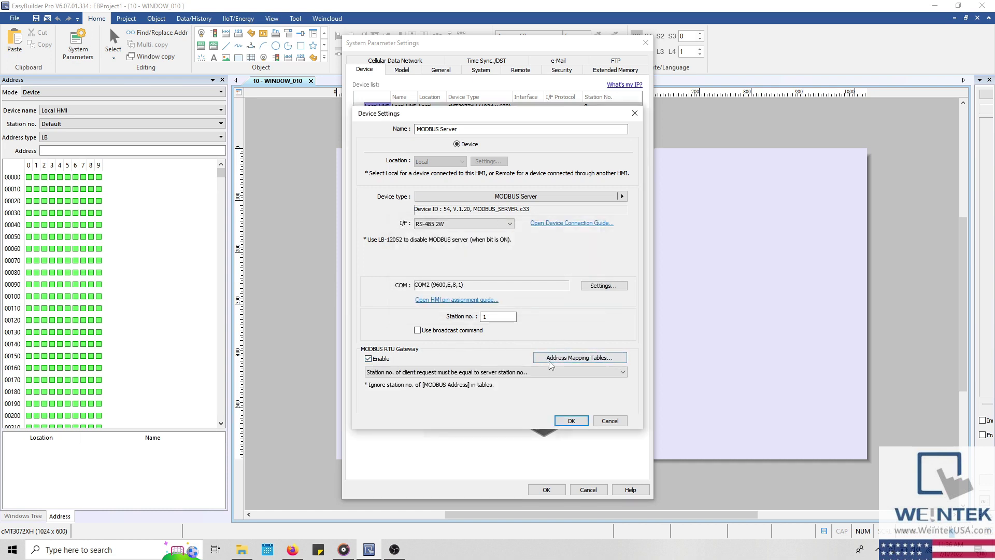
left_click(539, 372)
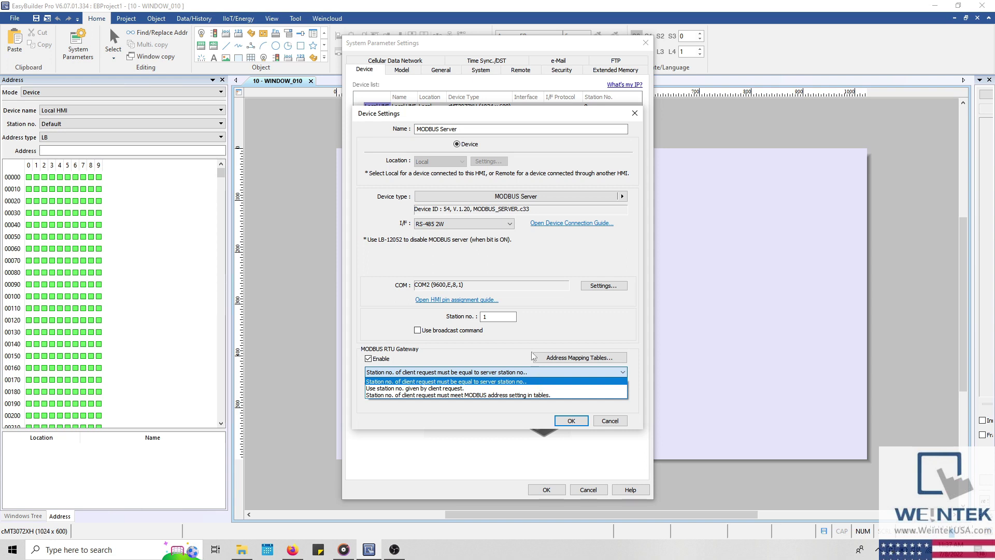
left_click(493, 314)
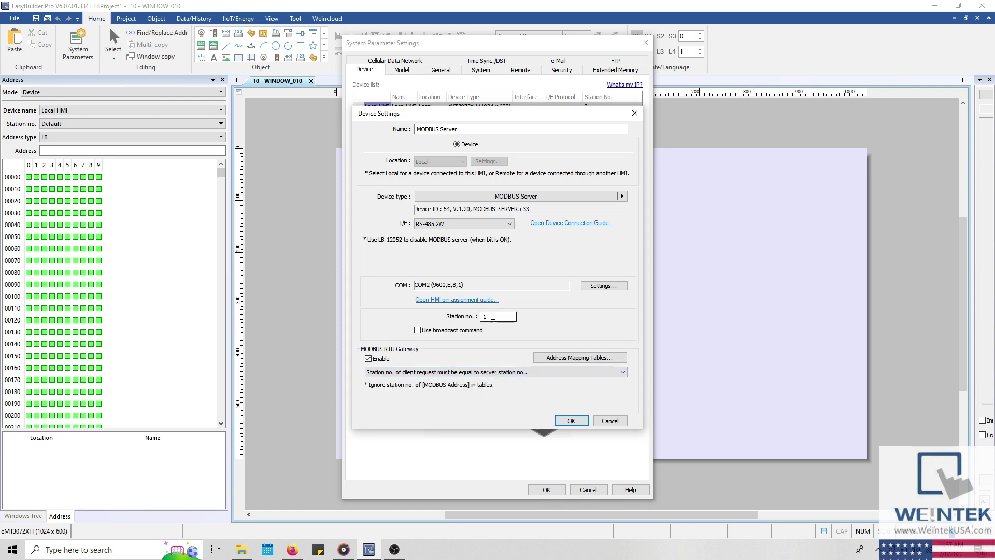
double_click(493, 316)
left_click(529, 372)
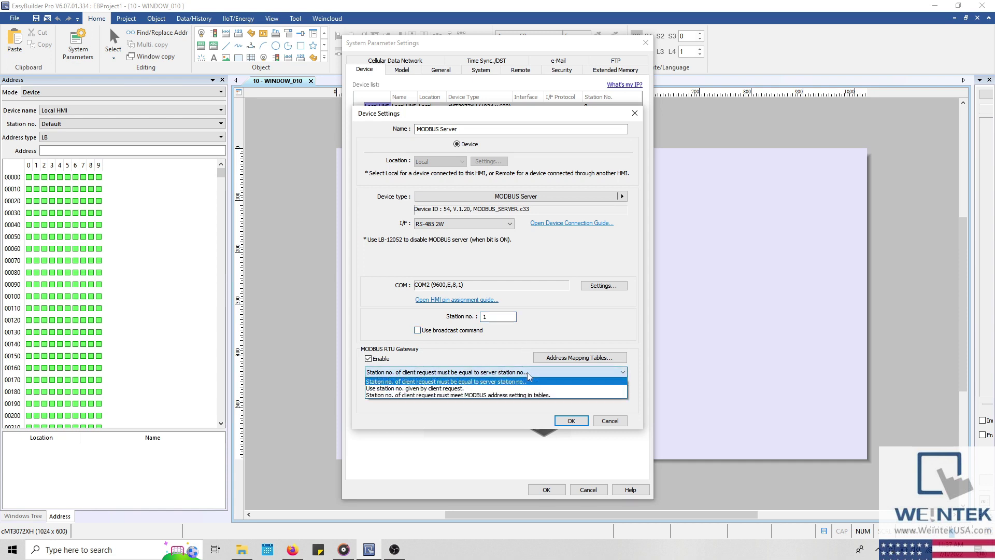
left_click(528, 389)
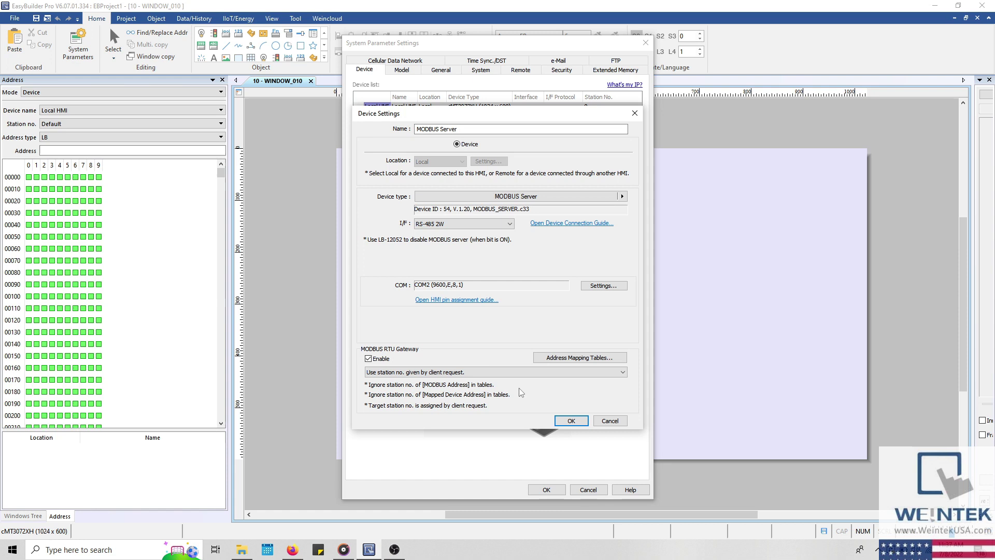
left_click(515, 372)
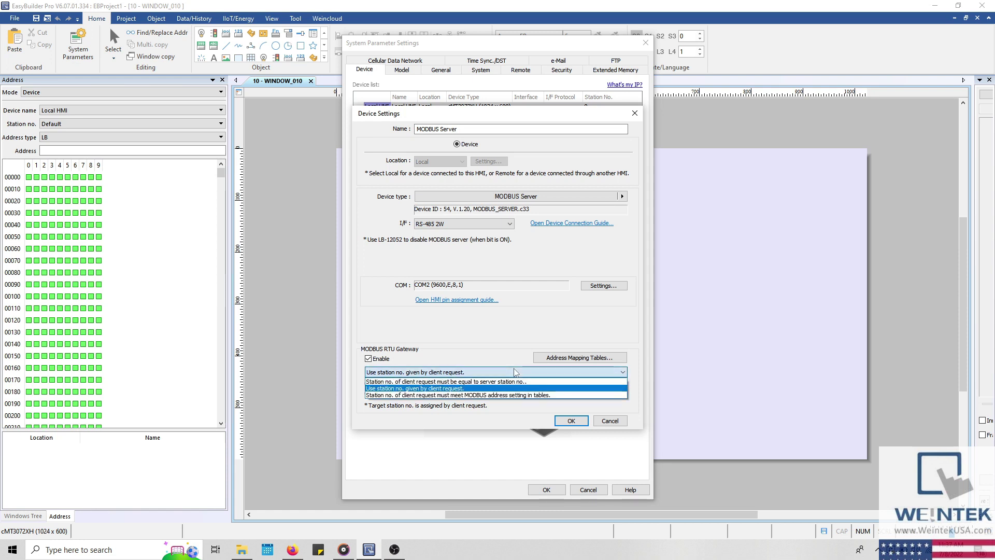
left_click(521, 395)
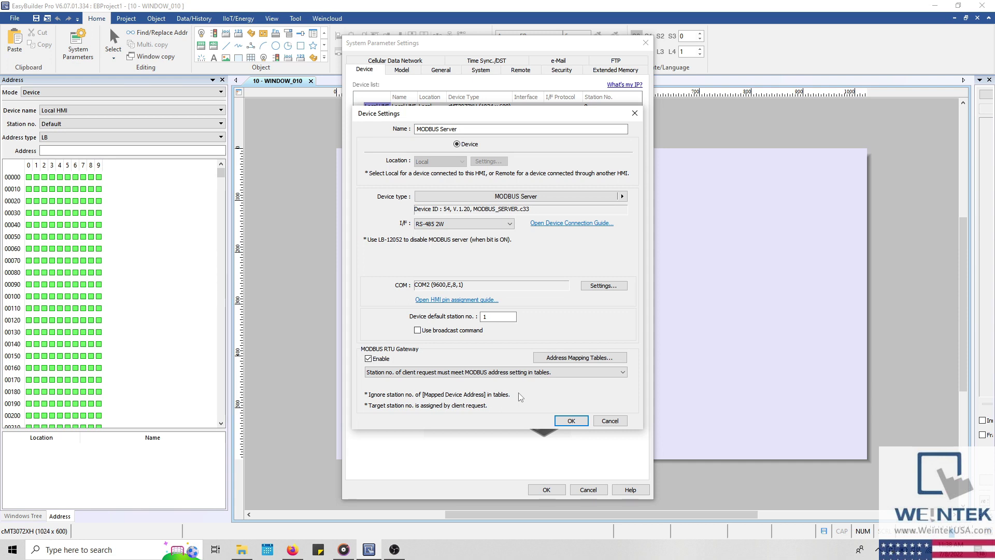
left_click(516, 373)
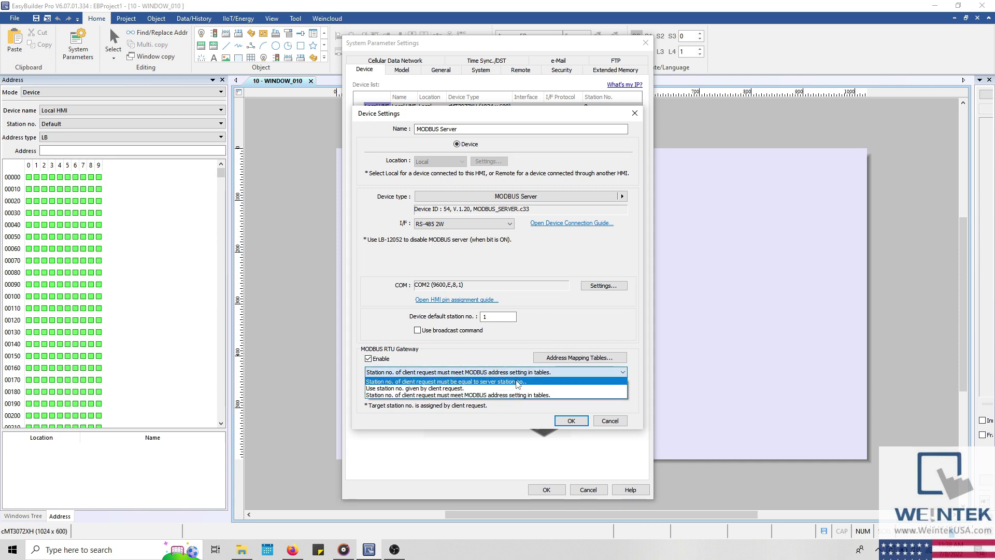
left_click(516, 384)
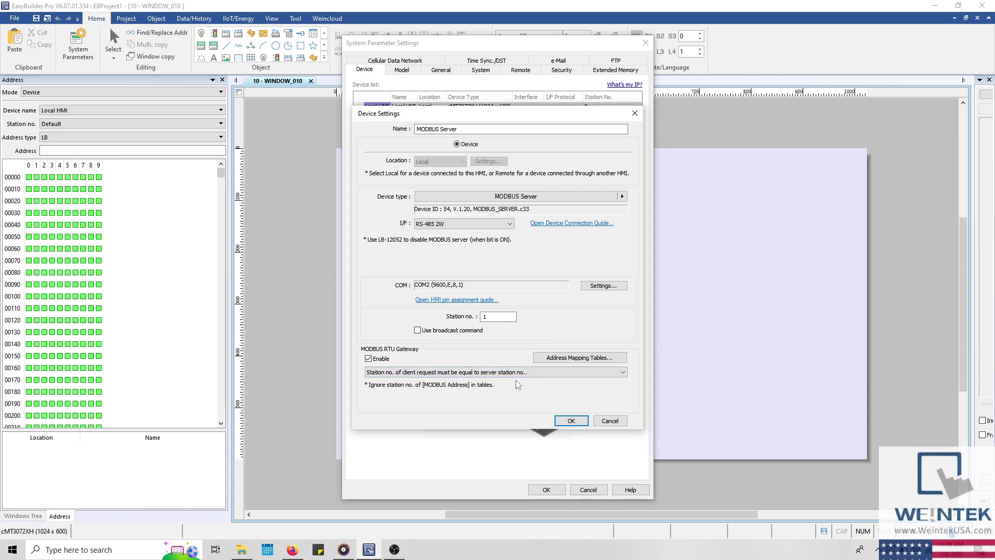
left_click(553, 362)
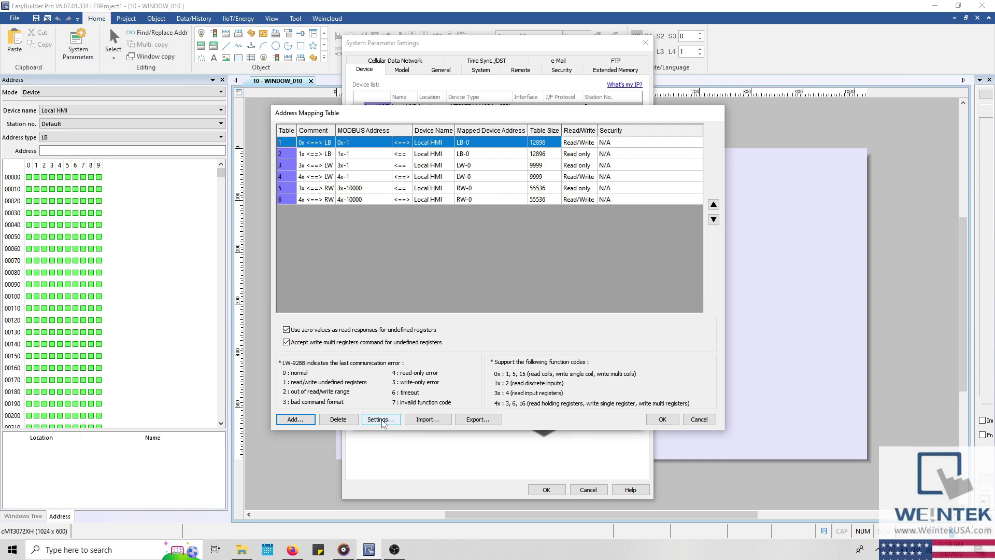
left_click(381, 421)
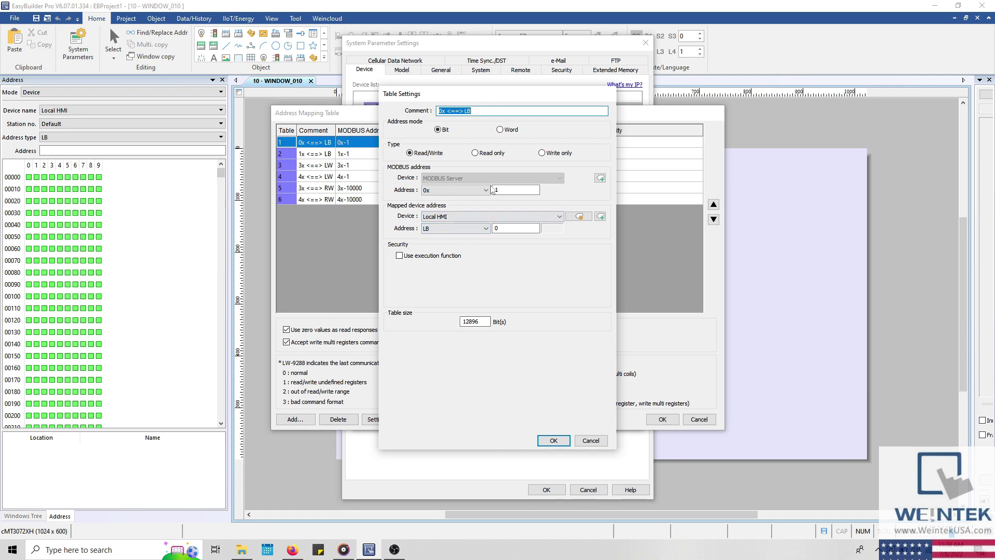
left_click(501, 130)
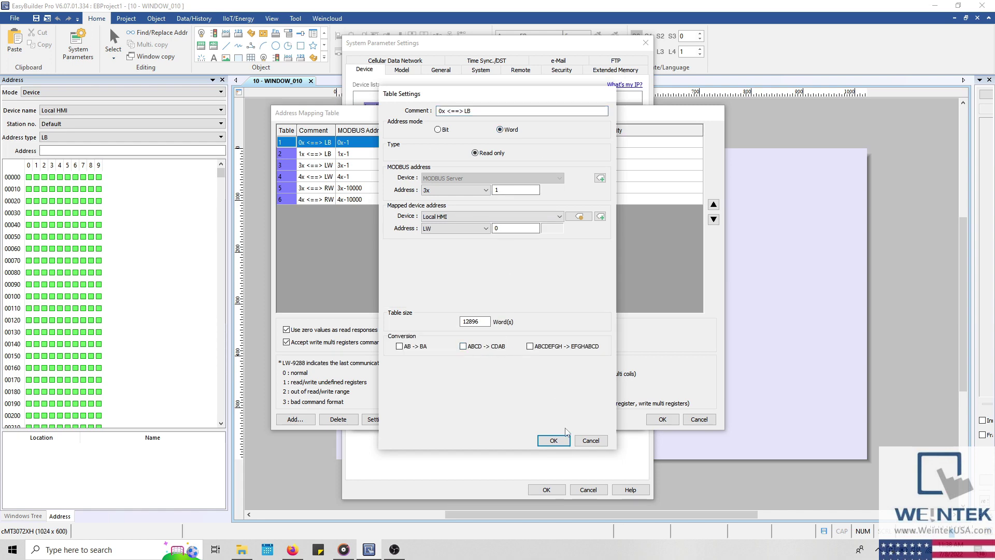
left_click(590, 441)
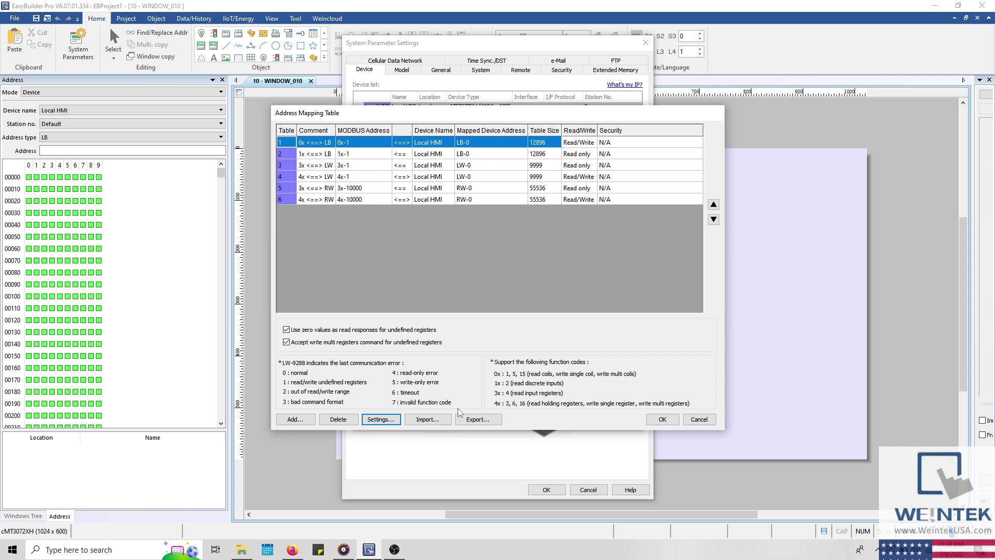
Step: Change the MODBUS Server interface to Ethernet, keeping IP port 502
left_click(690, 418)
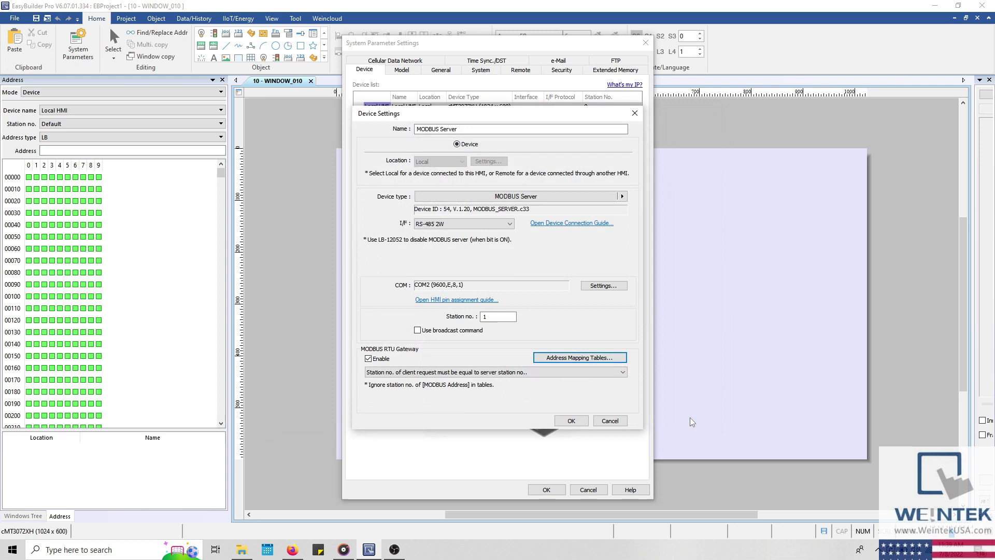
left_click(464, 223)
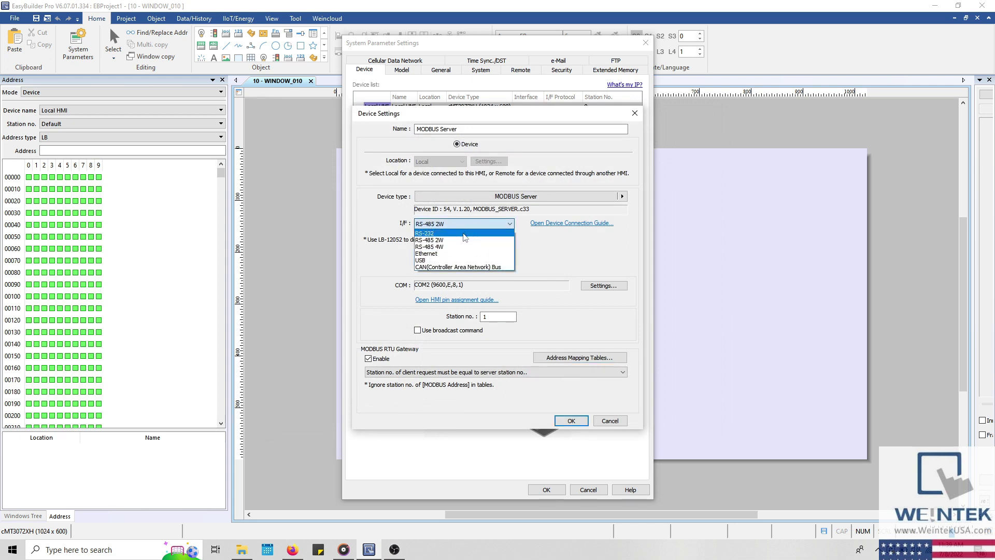
left_click(452, 255)
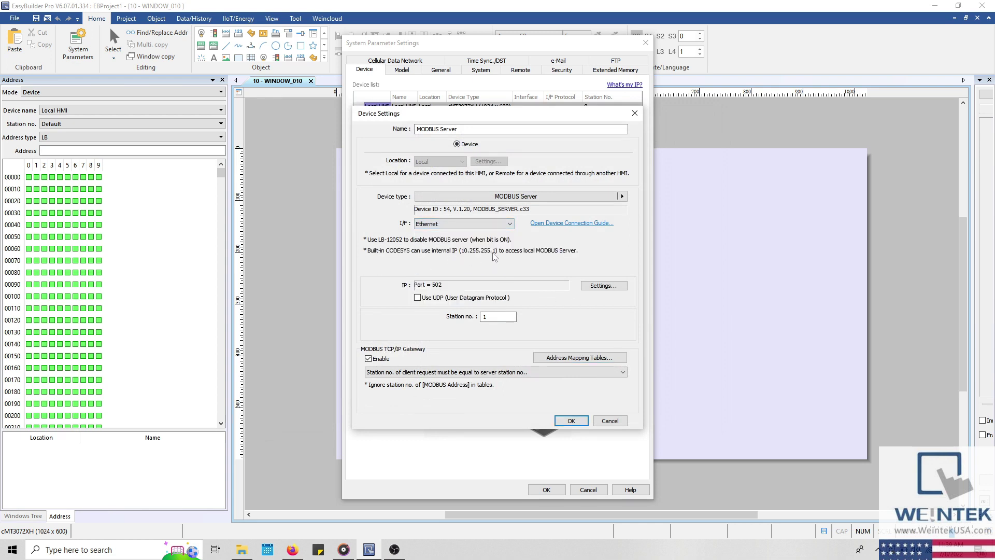
left_click(600, 288)
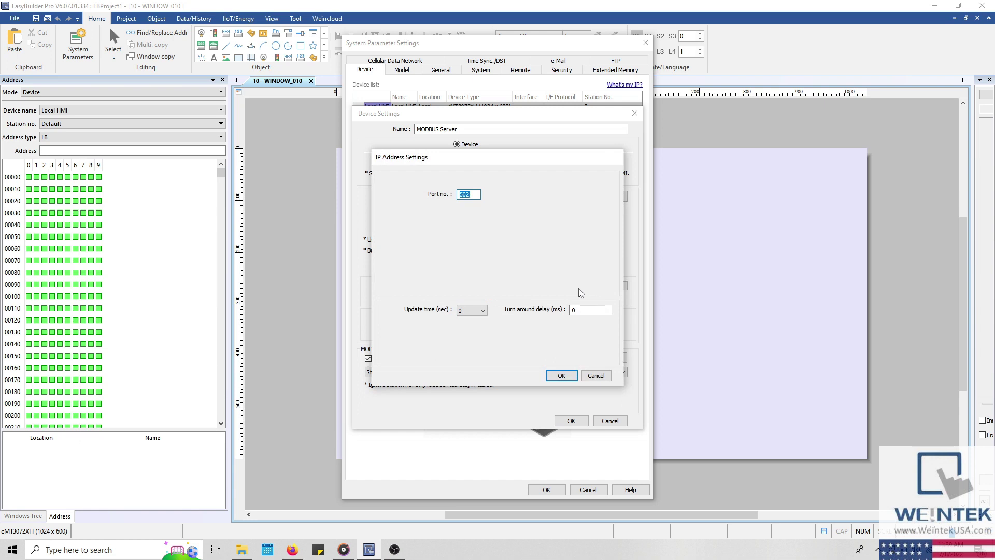
left_click(596, 375)
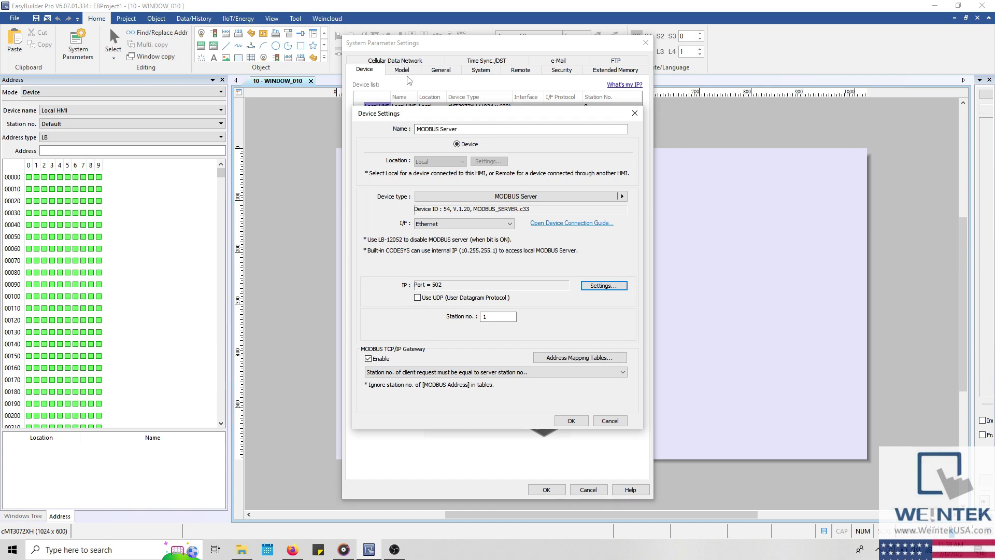
left_click(576, 422)
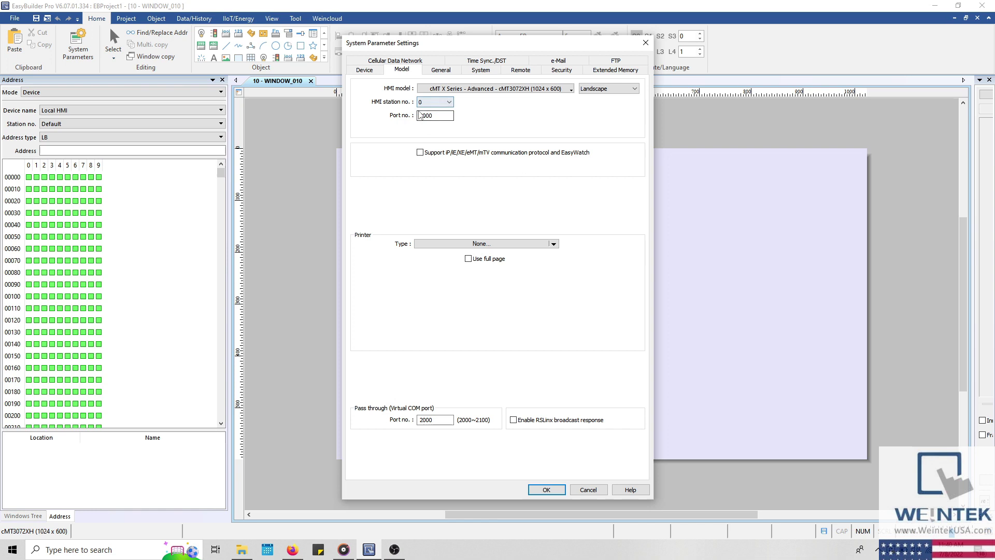
Step: Check the HMI port number 8000, then reopen the MODBUS Server device settings
double_click(423, 115)
left_click(429, 119)
left_click(365, 71)
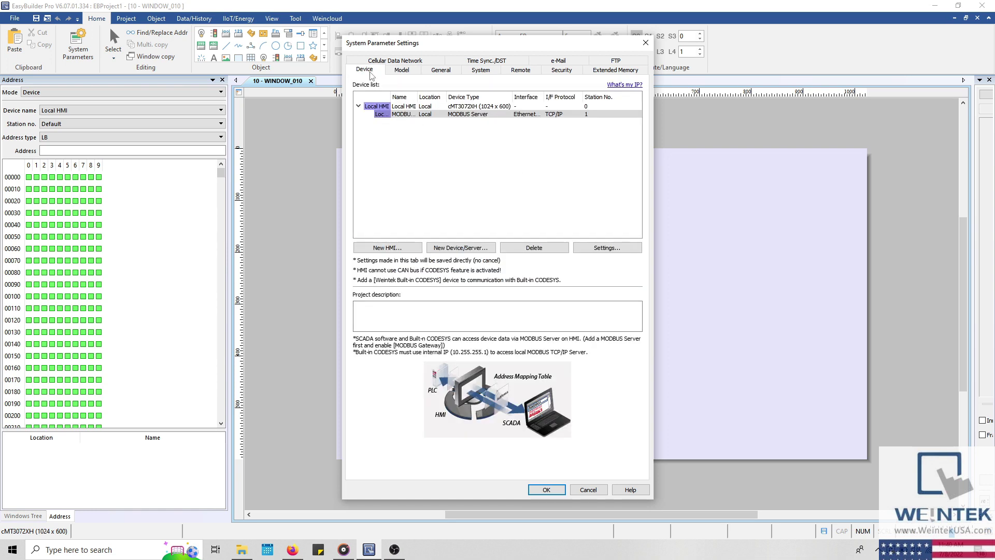
double_click(443, 115)
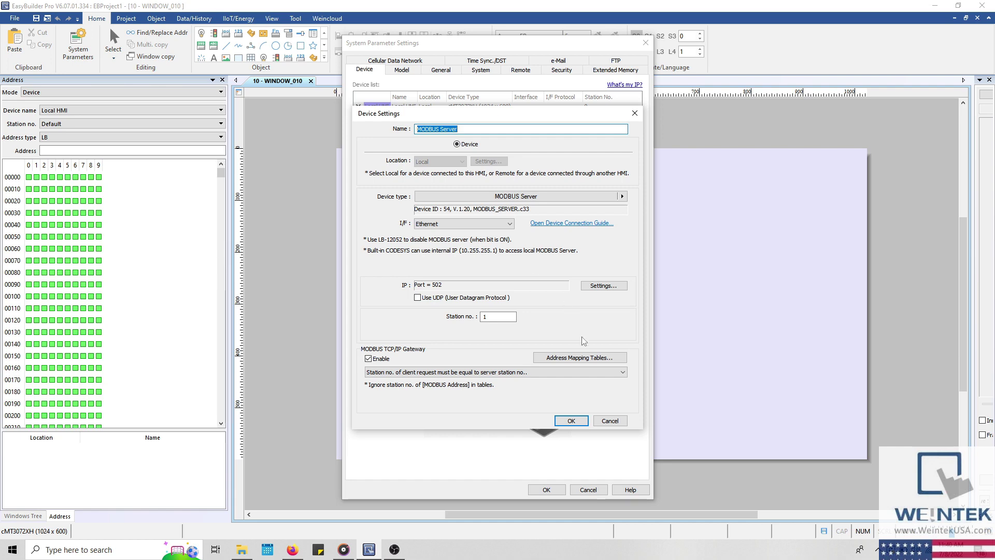
Step: Delete the 4x, 3x and 1x mapping rows from the address mapping table
left_click(578, 358)
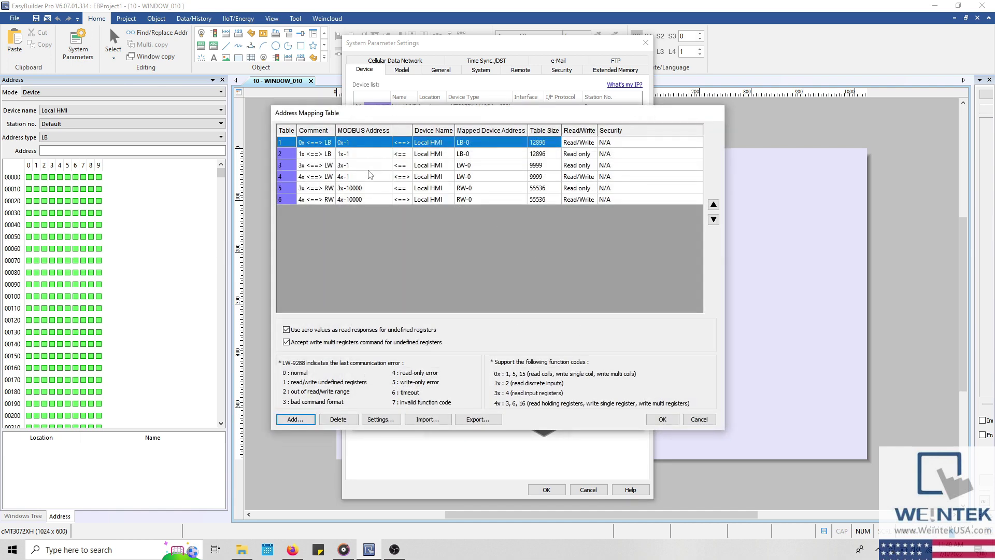
left_click(363, 198)
left_click(341, 422)
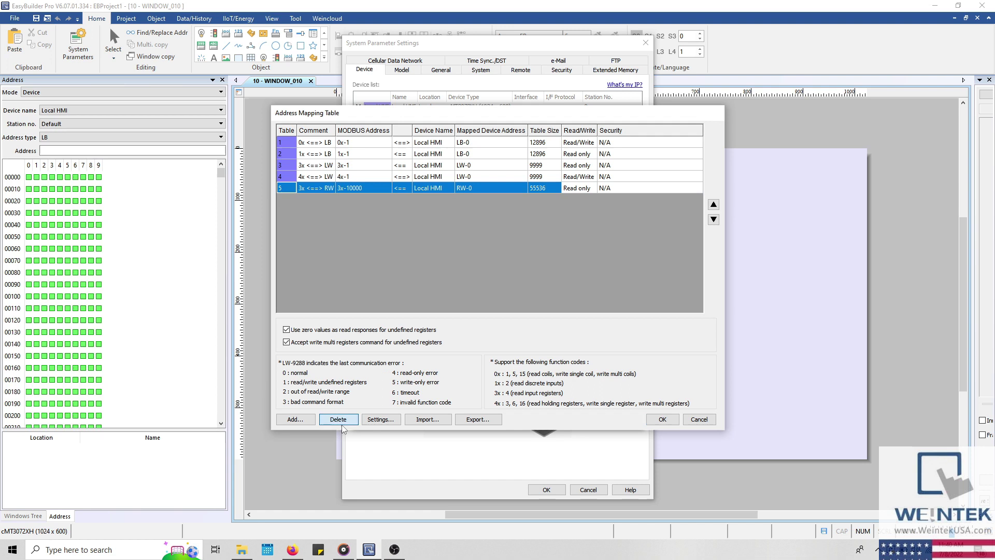
left_click(338, 421)
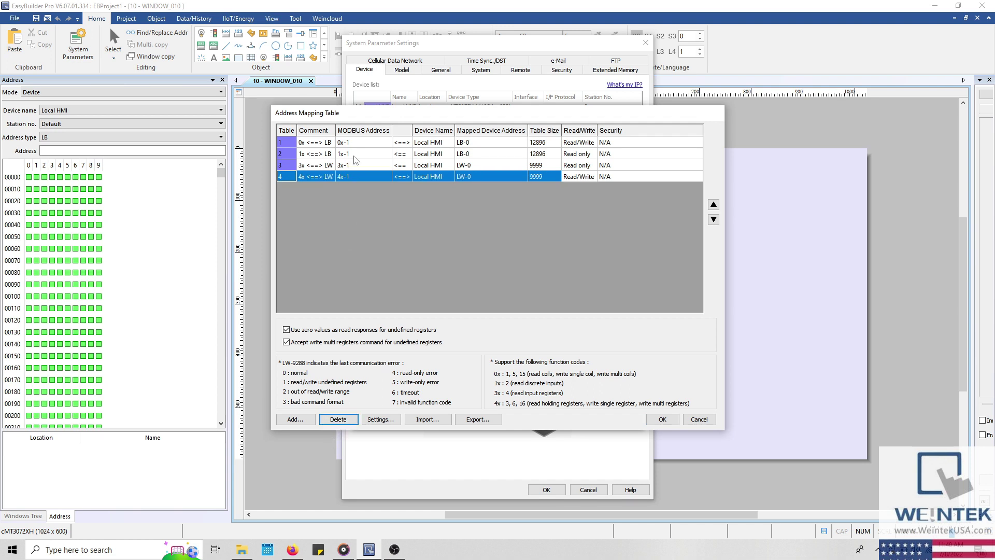
left_click(338, 420)
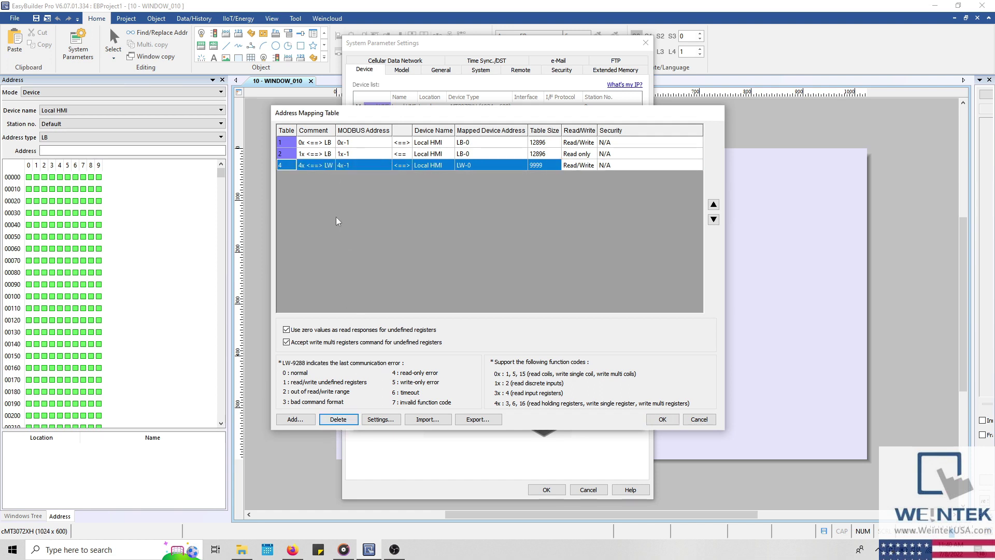
left_click(350, 153)
left_click(343, 424)
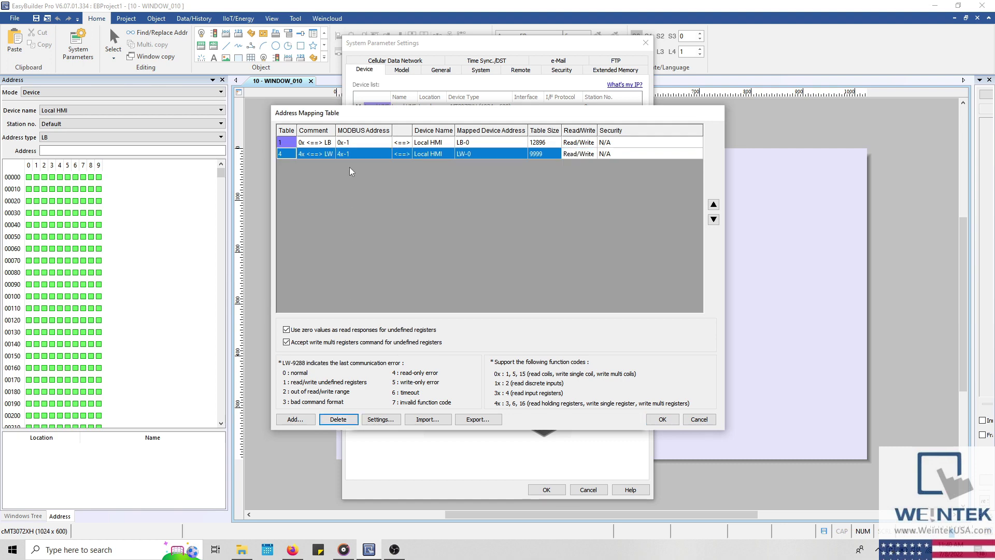
Step: Make the 0x-to-LB mapping read only with a size of 100
left_click(355, 145)
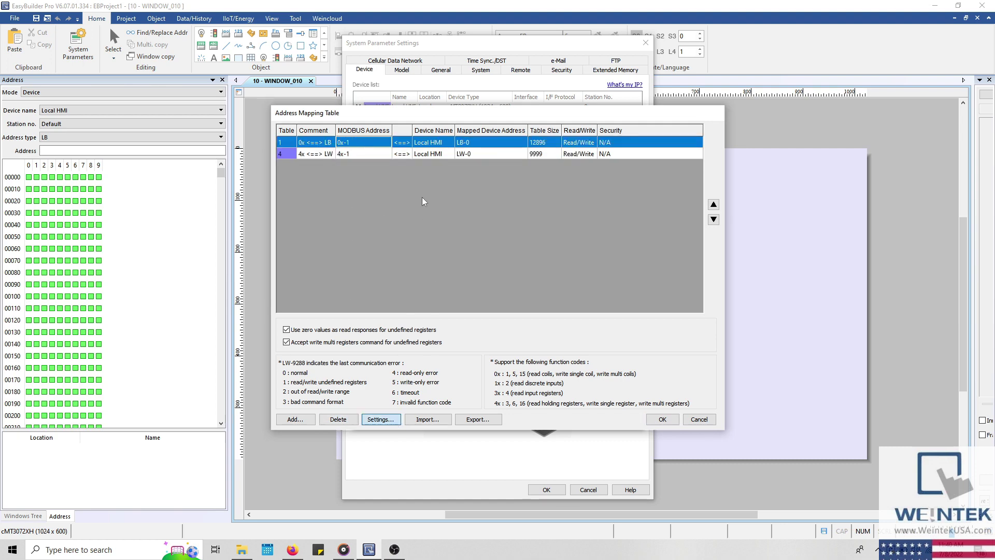
left_click(475, 153)
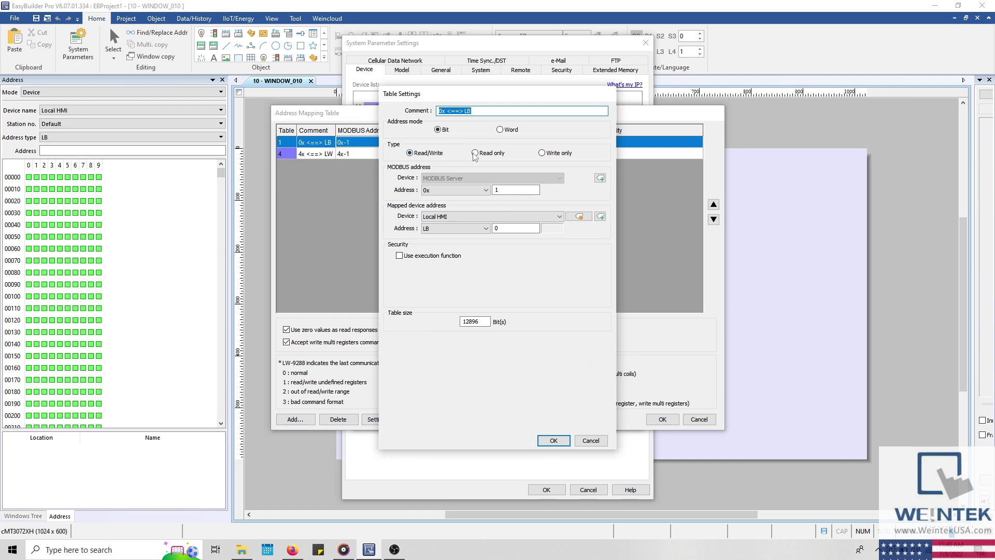
double_click(482, 321)
type("100")
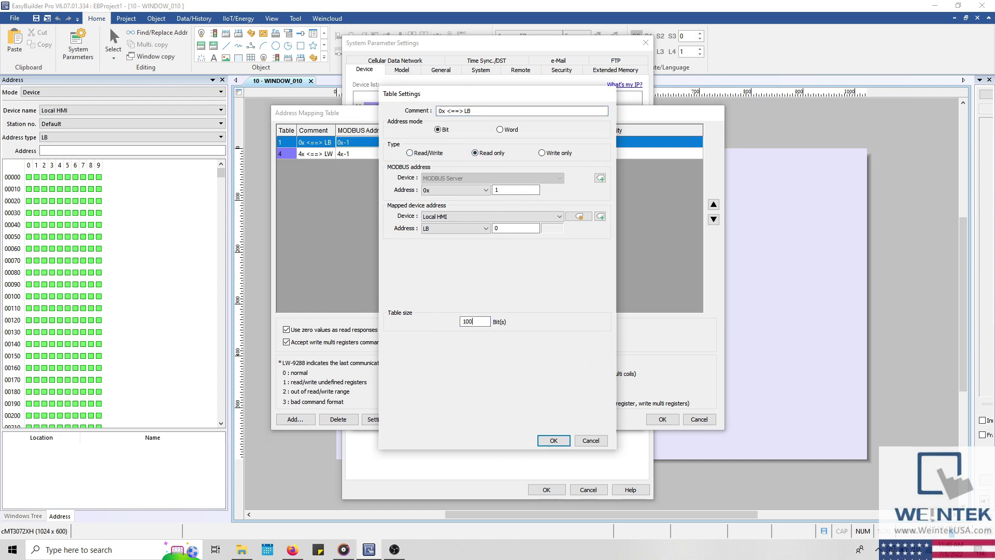
key("Return")
Step: Give the 4x-to-LW mapping size 100, disabled when bit LB-100 is ON
key("Down")
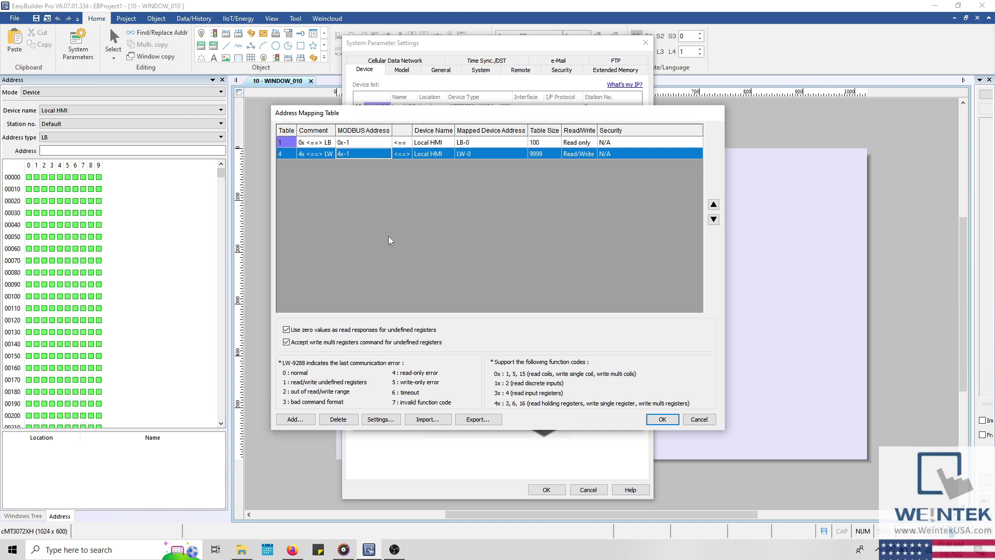
left_click(379, 419)
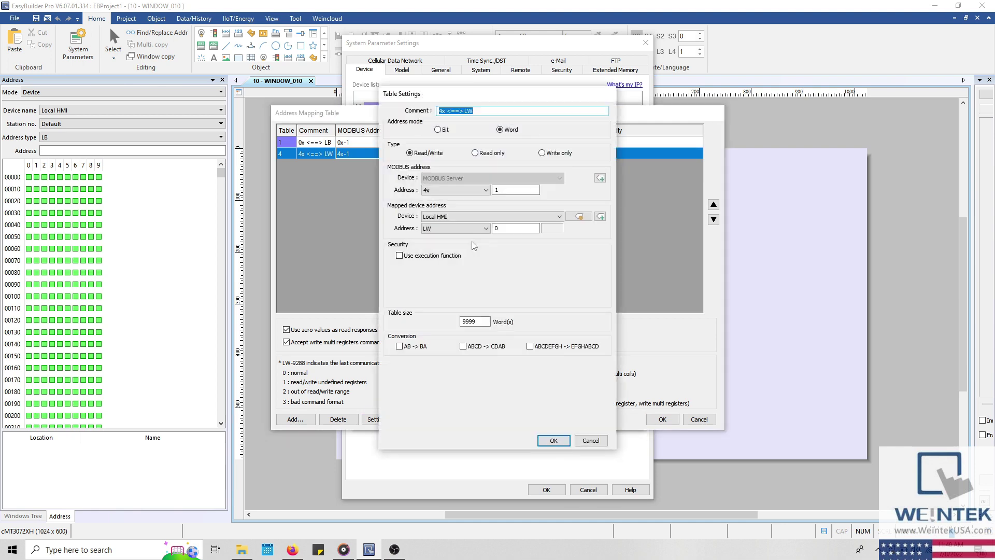
double_click(469, 322)
type("100")
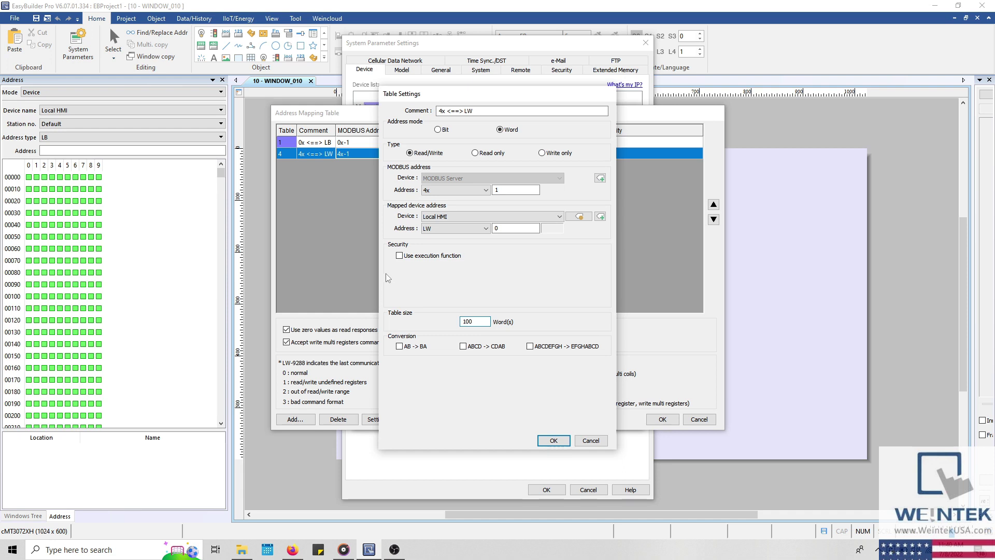
left_click(400, 256)
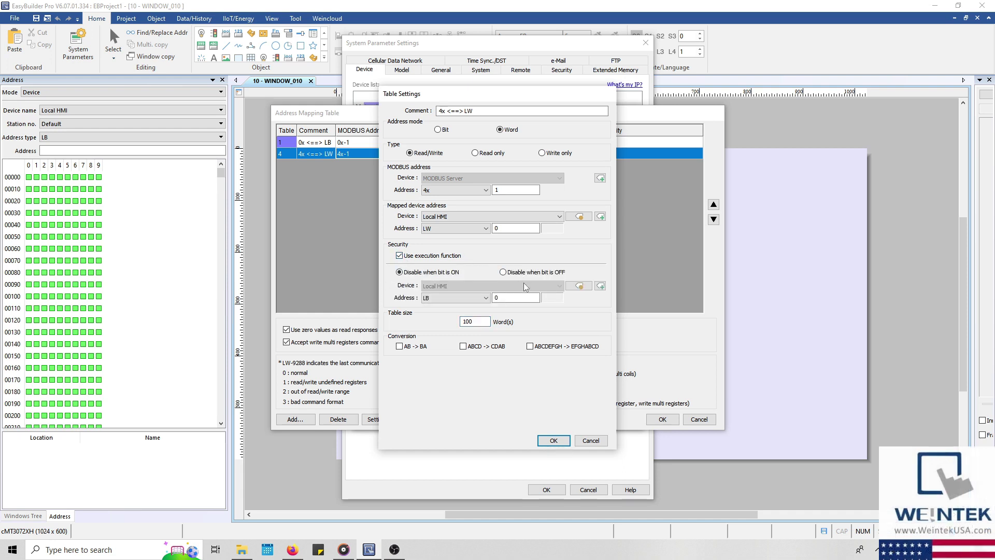
double_click(519, 297)
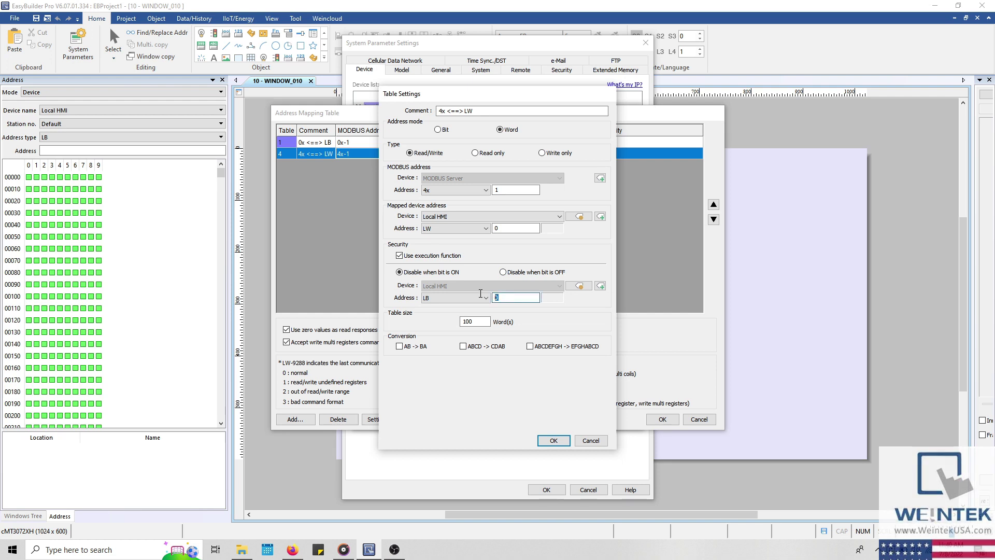
type("100")
key("Return")
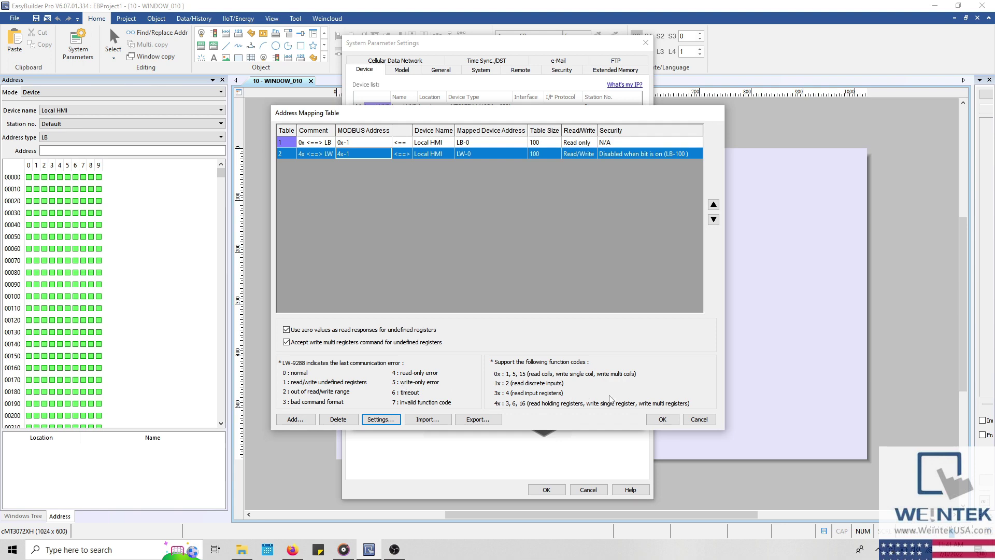
Step: Accept the mapping table, MODBUS Server device and system parameter settings
left_click(662, 420)
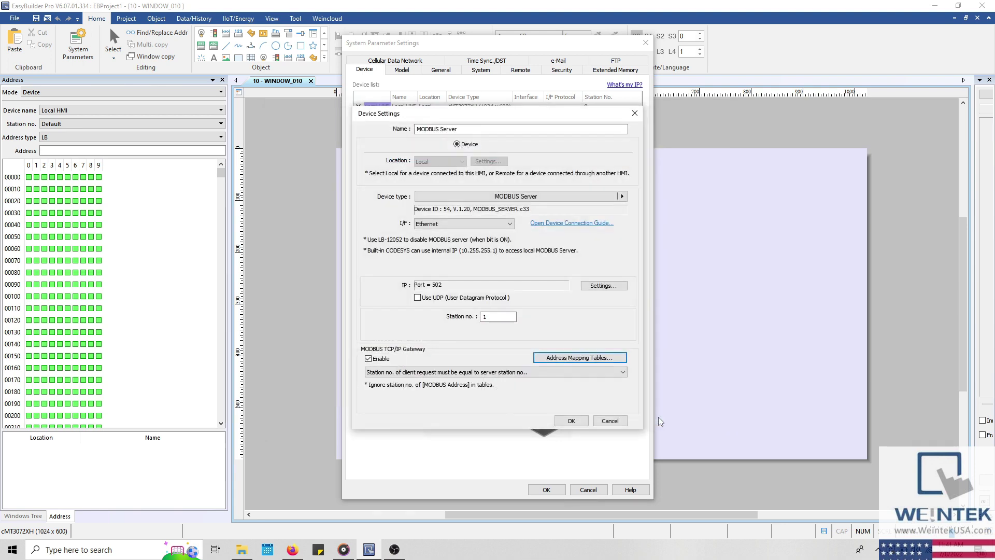
left_click(578, 422)
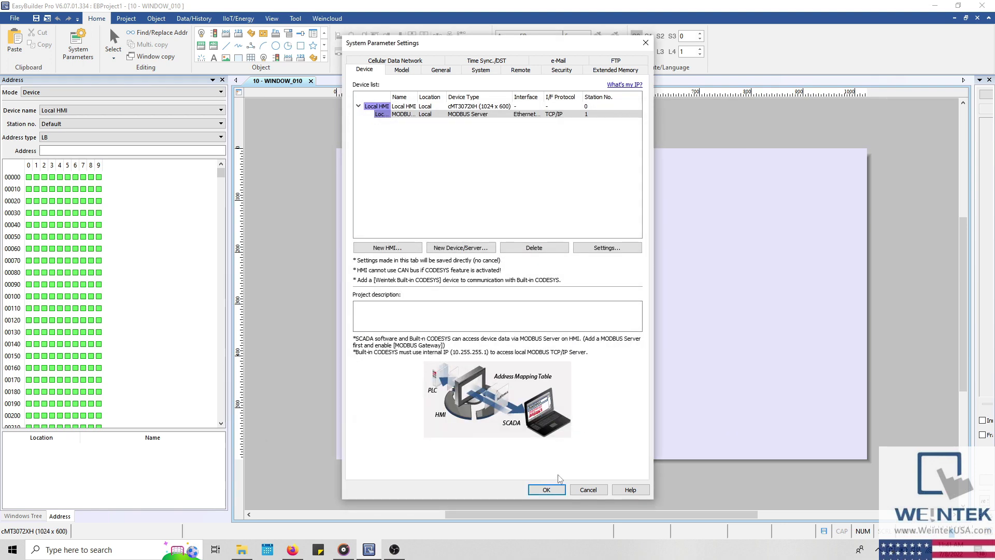
left_click(557, 491)
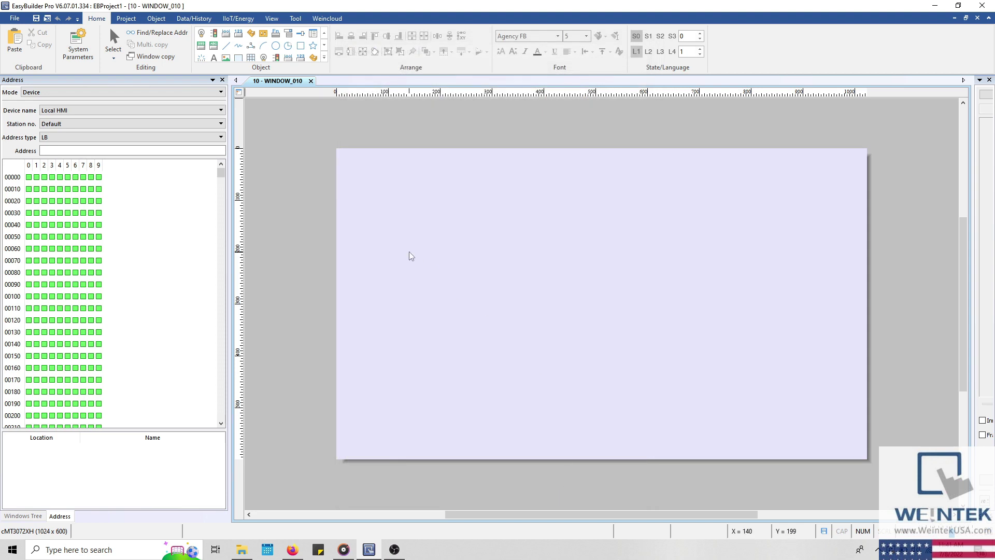
Step: Place a toggle switch TS_0 on address LB-0 in the window
left_click(169, 19)
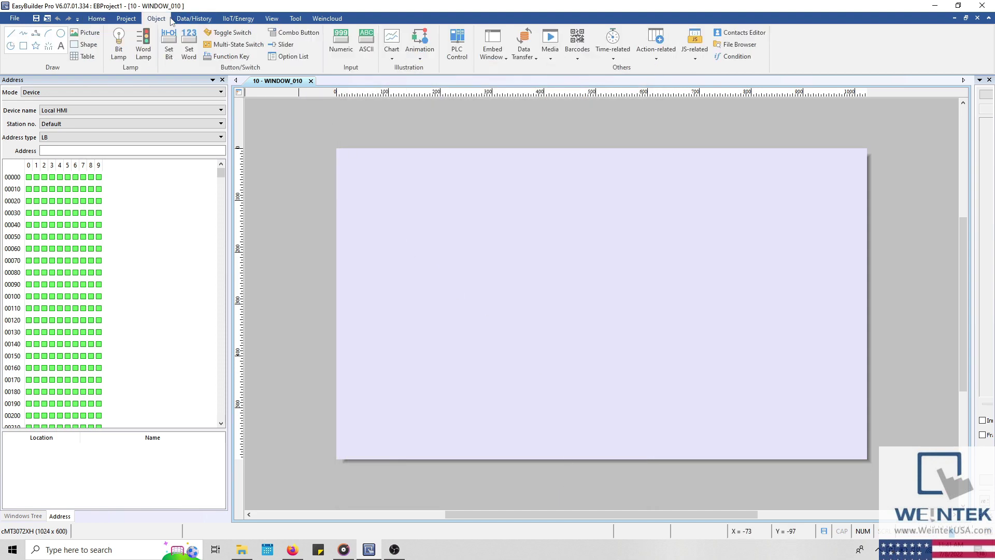
left_click(232, 32)
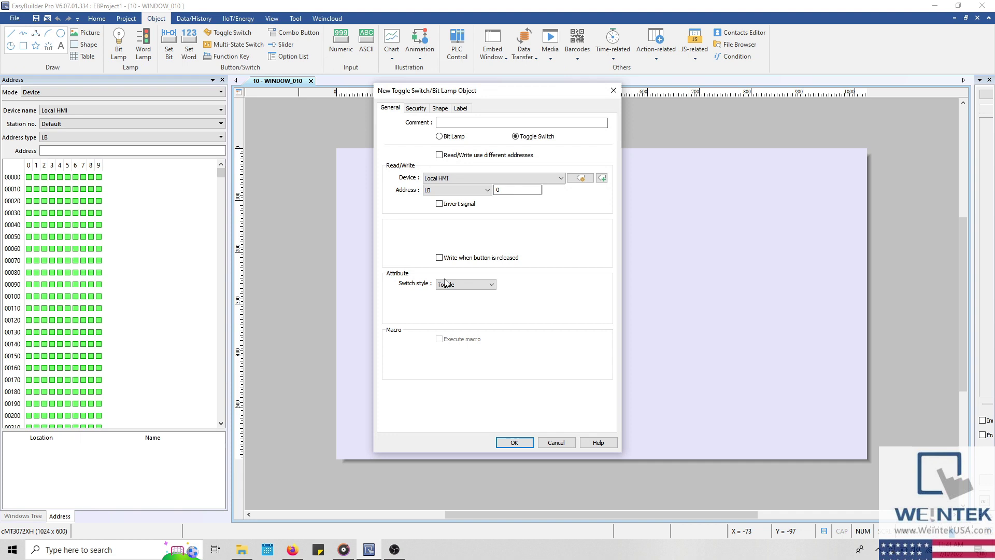
left_click(523, 448)
left_click(419, 260)
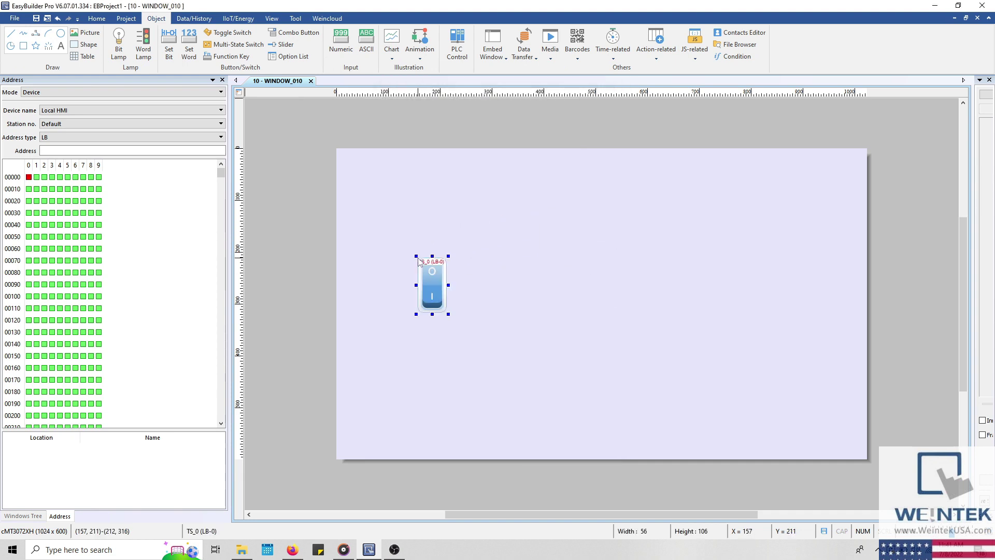
left_click(477, 268)
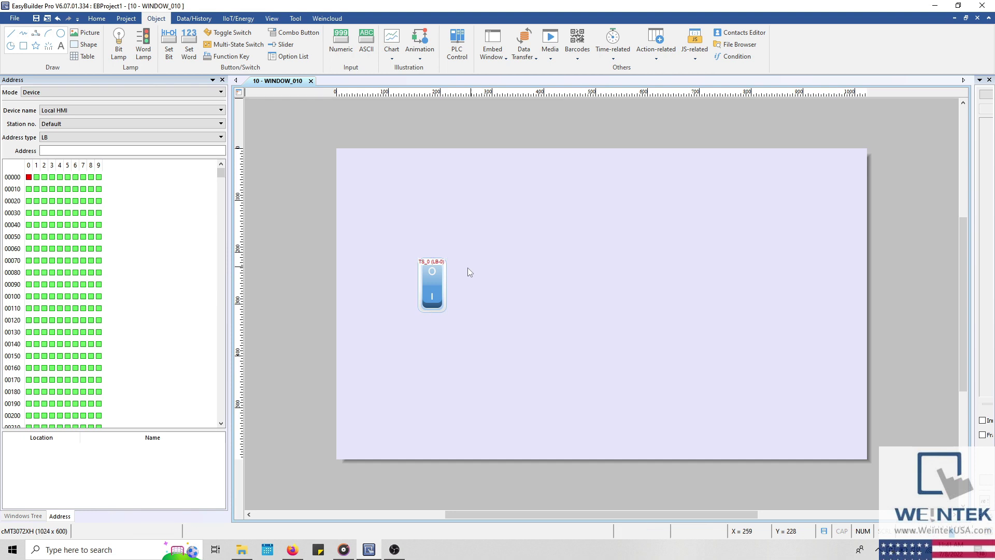
left_click(441, 275)
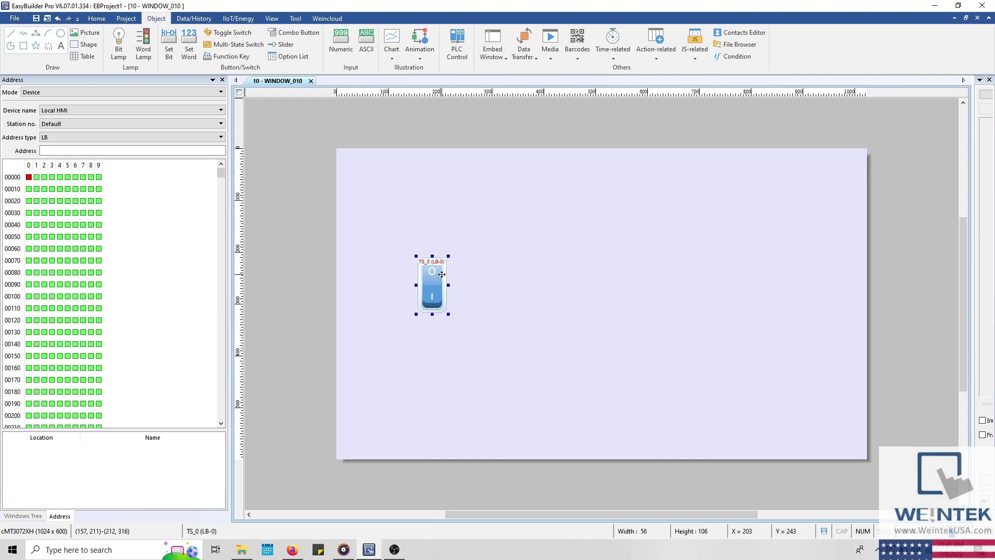
Step: Duplicate the toggle switch as TS_1 on LB-100 and move it to the lower left
key("ctrl+d")
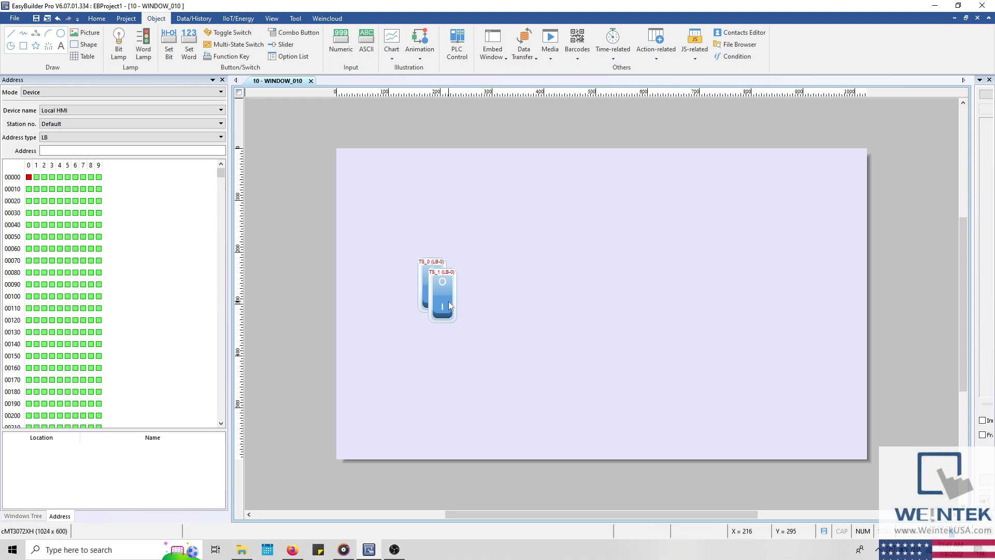
left_click_drag(448, 304, 482, 297)
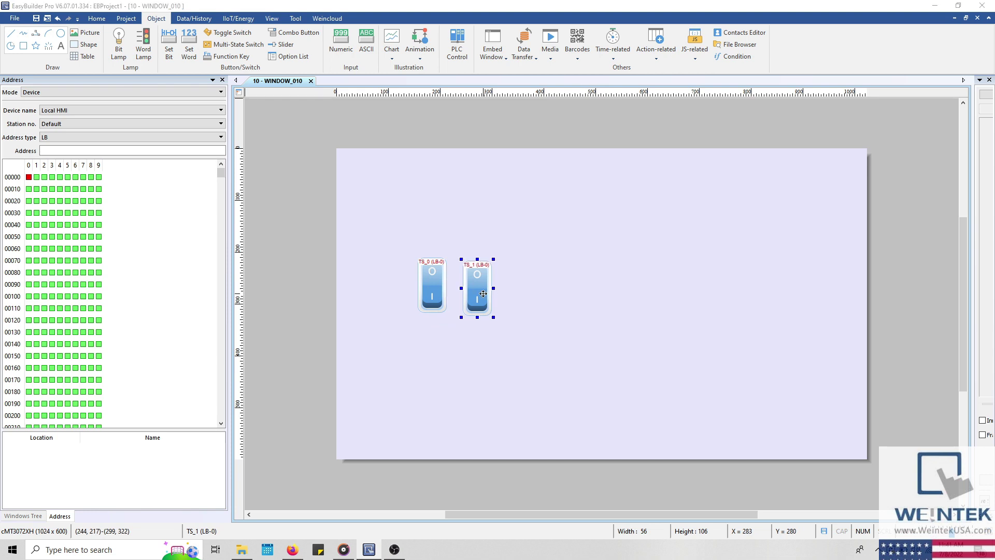
double_click(482, 297)
double_click(514, 190)
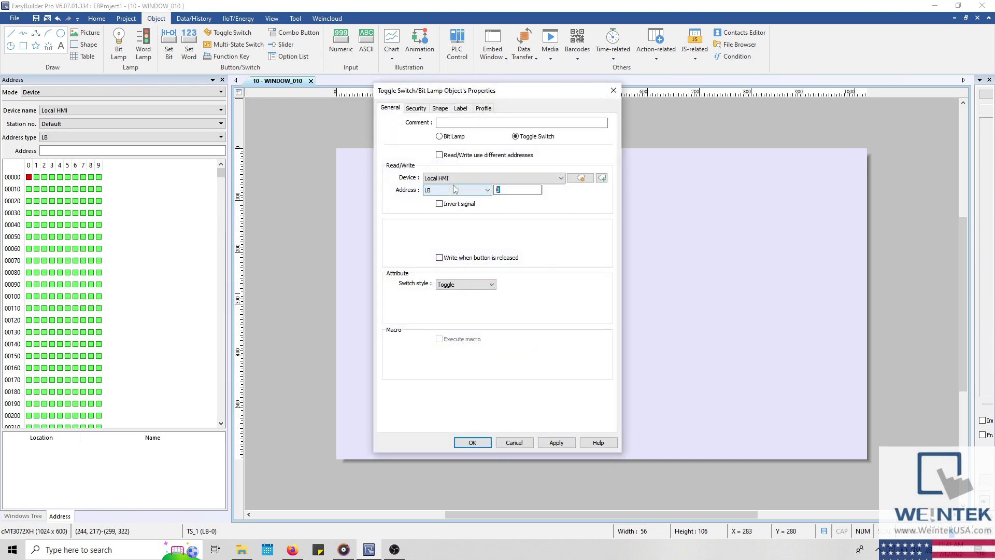
type("100")
key("Return")
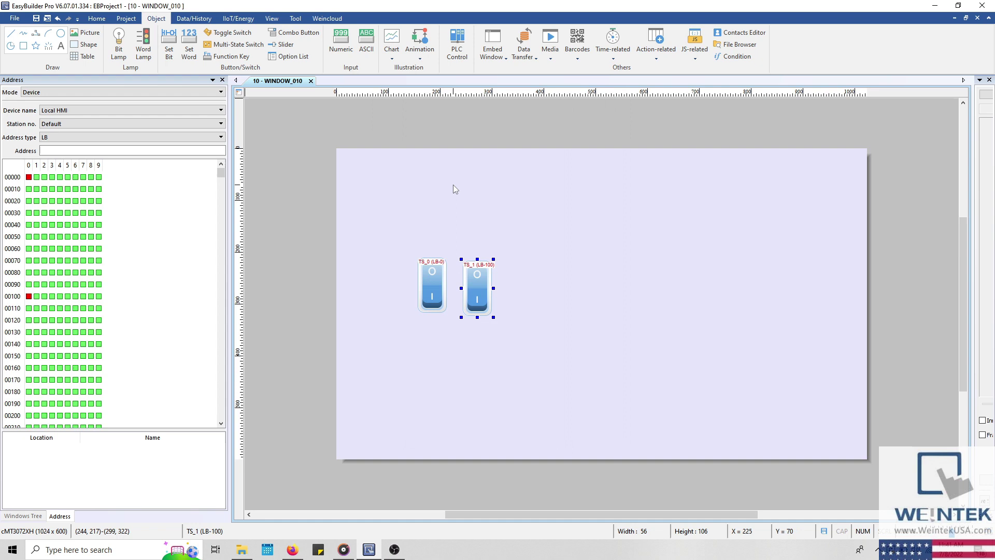
left_click(540, 291)
left_click_drag(483, 289, 374, 415)
left_click(459, 363)
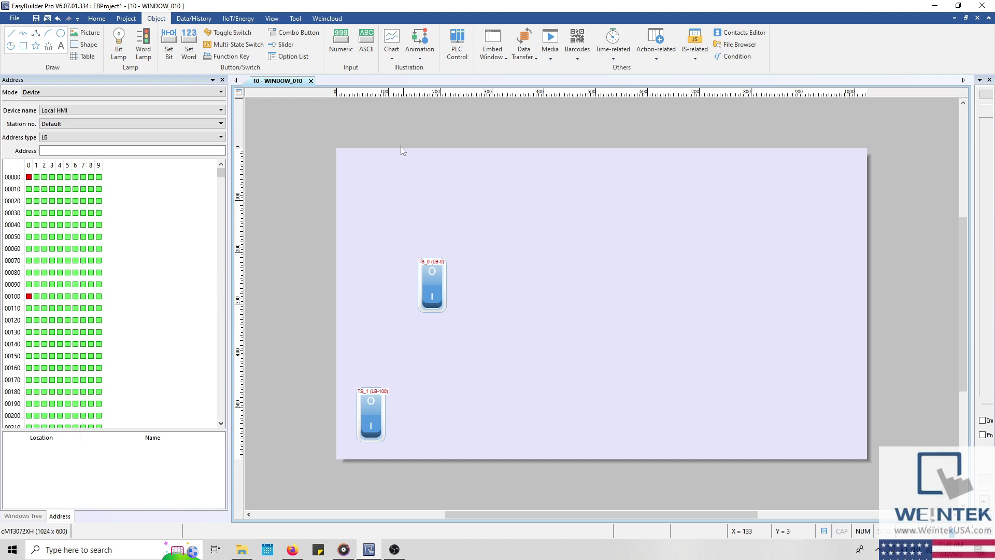
Step: Add a numeric object on LW-0 to the right of TS_0
left_click(345, 34)
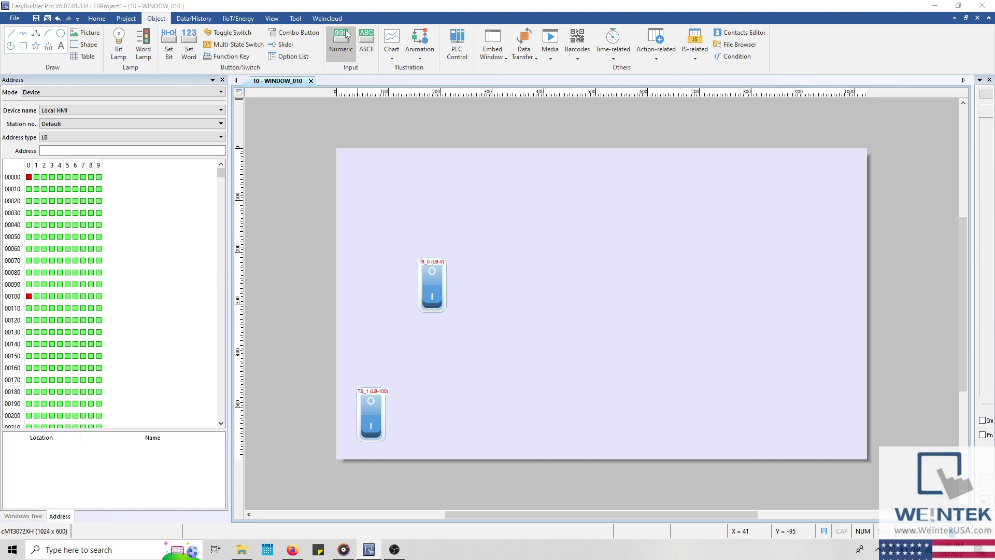
left_click(518, 267)
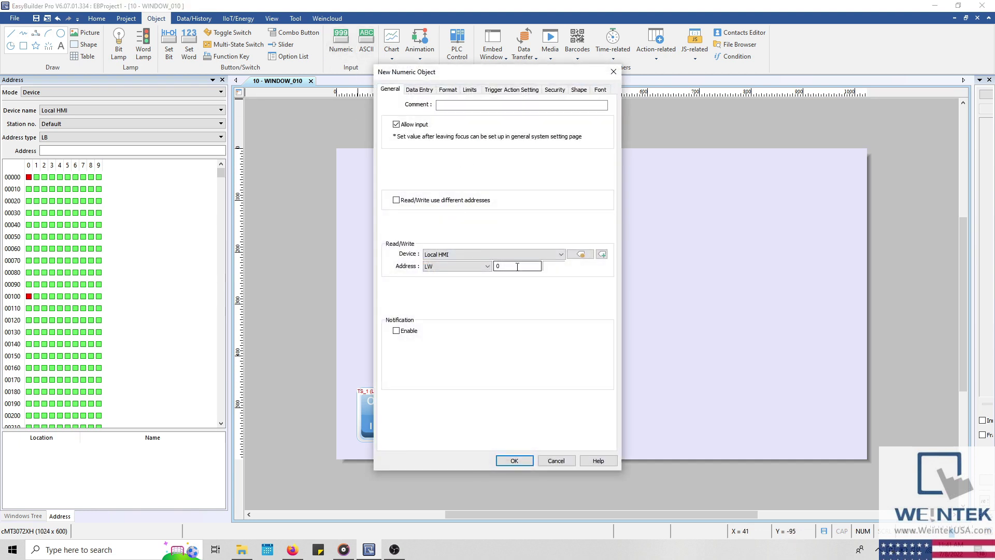
left_click(526, 460)
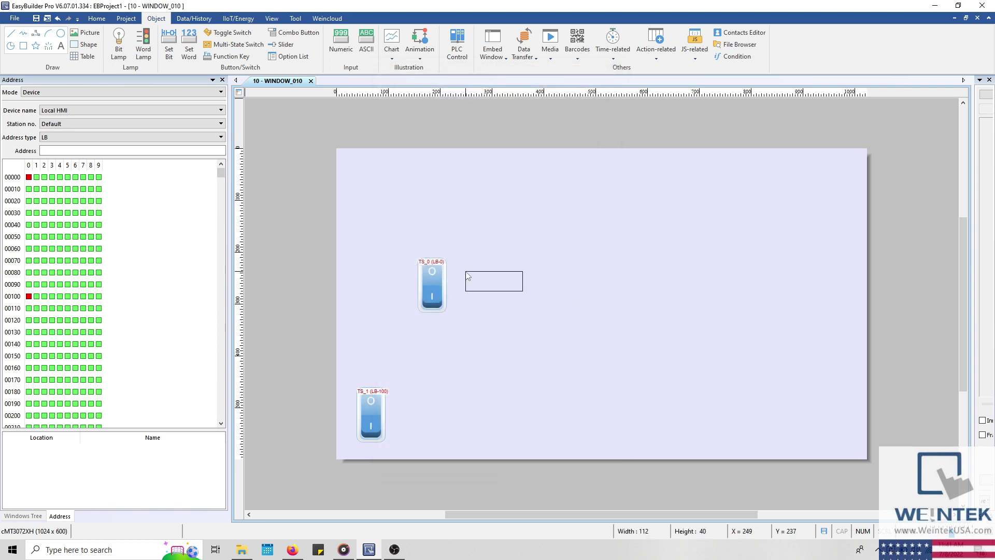
left_click(467, 274)
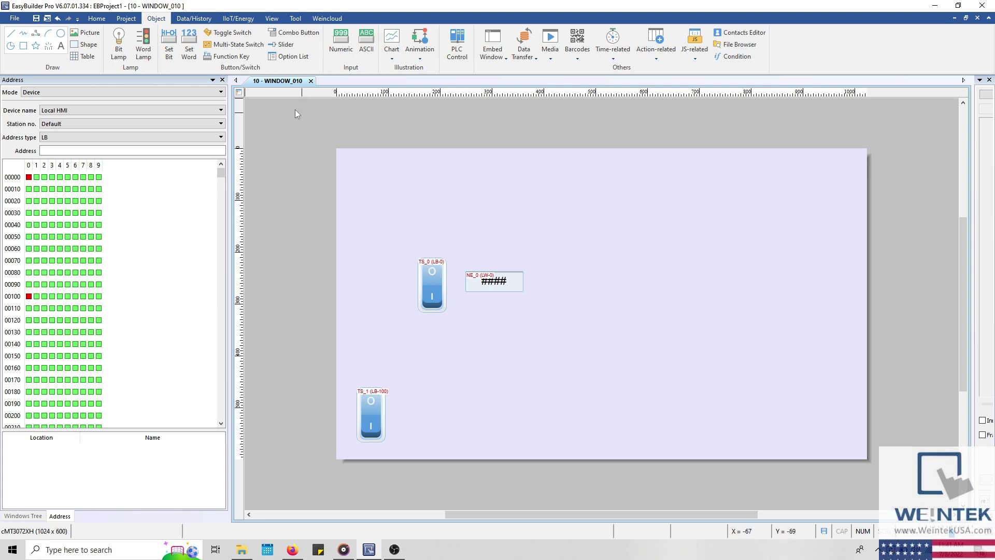
Step: Download the server project to the HMI, then switch to the second EasyBuilder Pro window
left_click(133, 20)
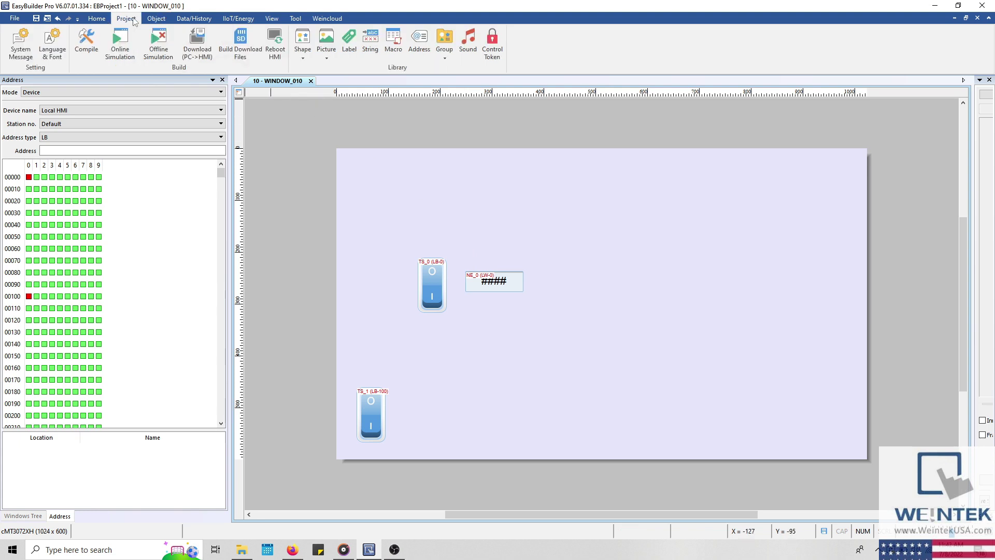
left_click(207, 56)
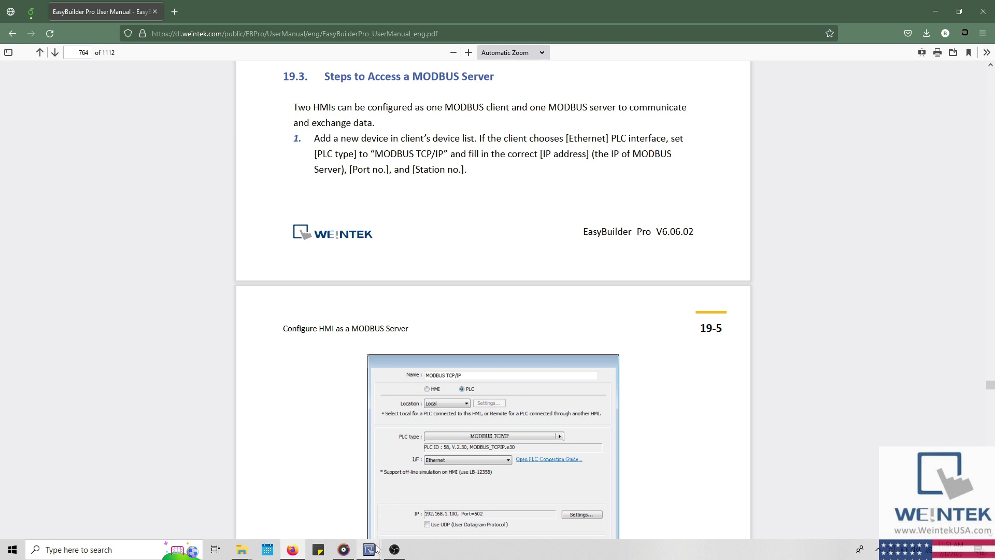
mouse_move(369, 549)
left_click(408, 488)
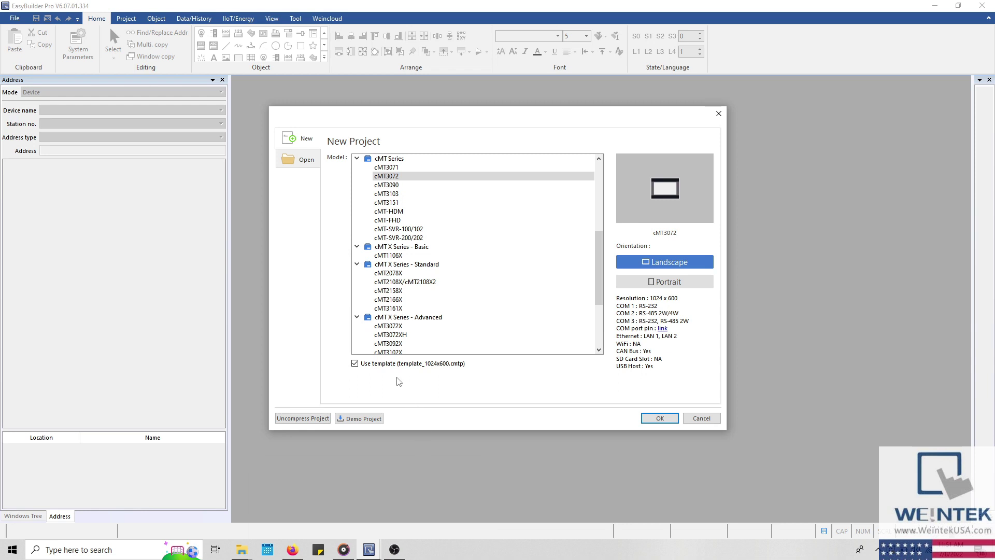
Step: Create the new client project for the cMT3072 model
left_click(397, 178)
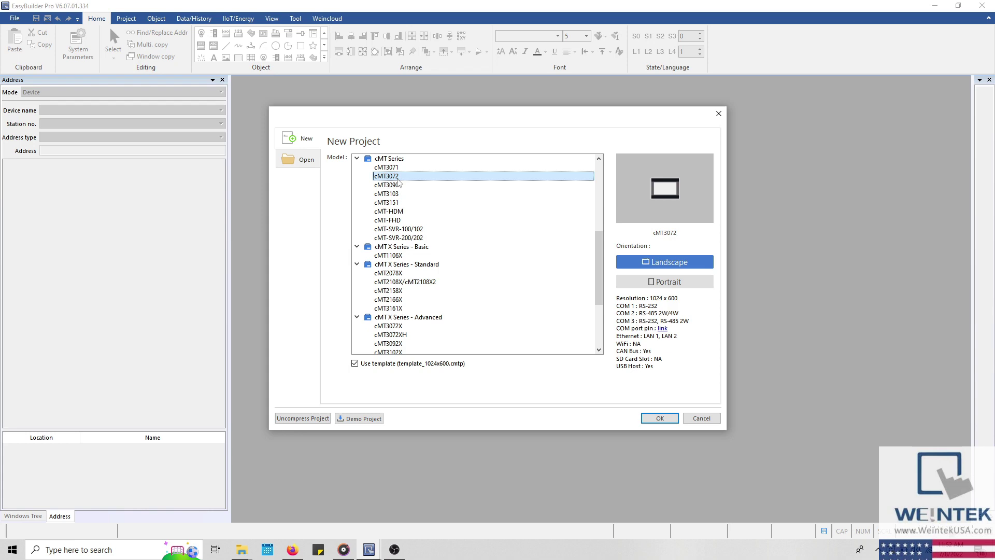
key("Return")
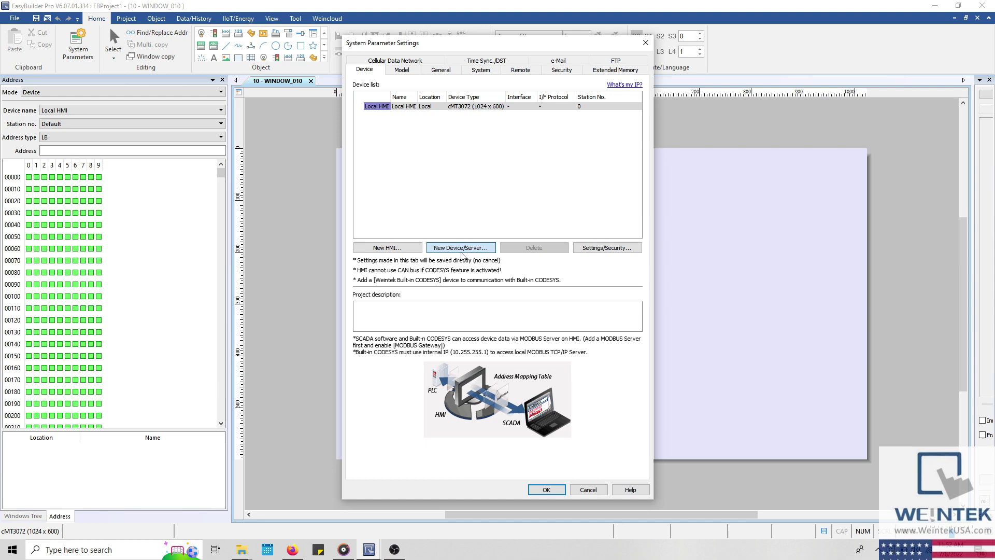
Step: Add a new device to the client project using the MODBUS TCP/IP driver
left_click(462, 248)
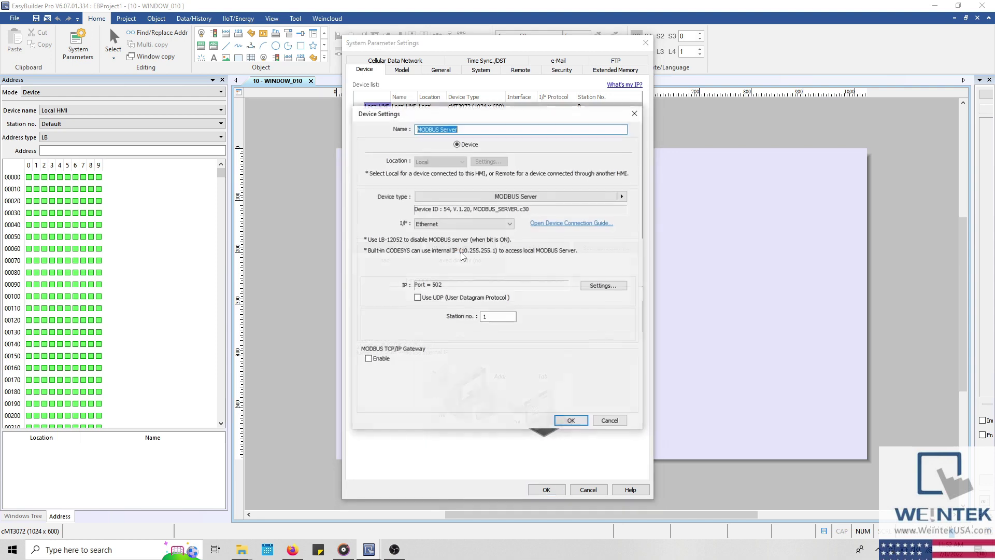
left_click(541, 197)
double_click(409, 195)
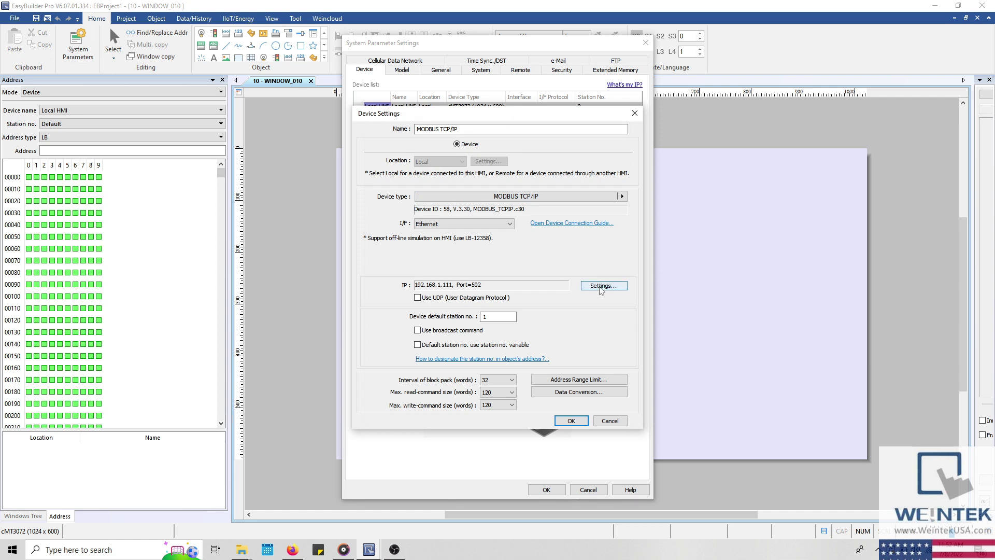
Step: Set the device IP to 10.1.10.112, port 502, and confirm all settings
left_click(602, 285)
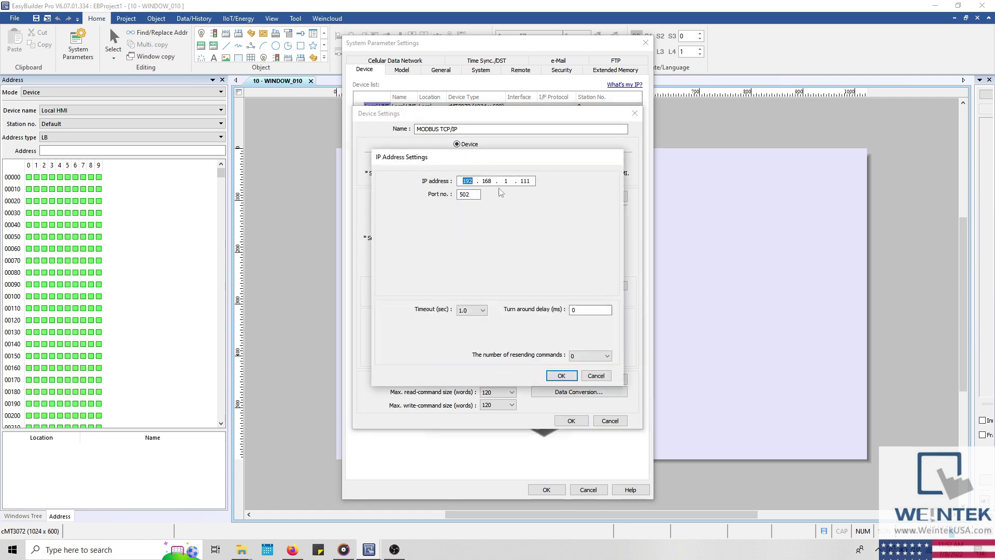
type("10")
key("Tab")
double_click(485, 180)
type("1.10.")
double_click(526, 180)
type("112")
left_click(560, 376)
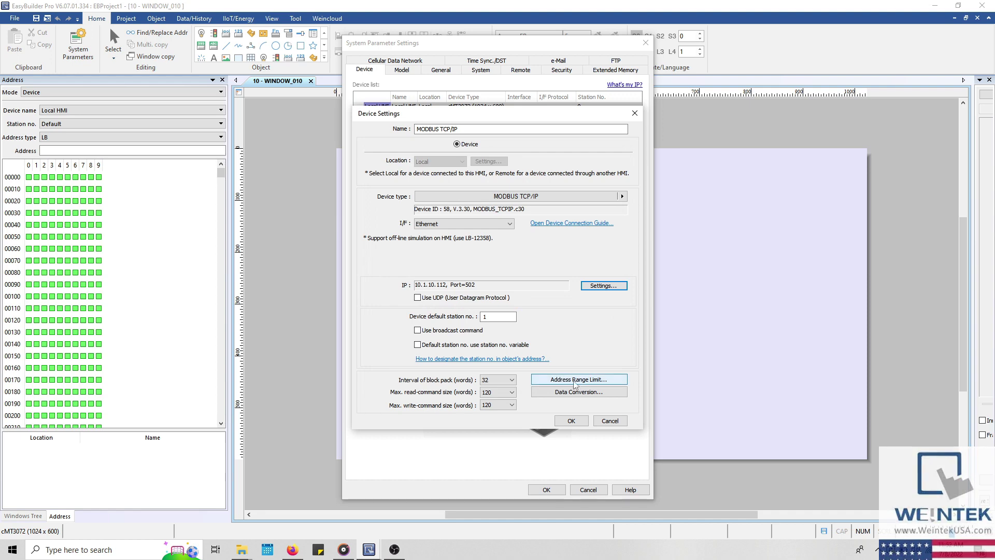
left_click(571, 421)
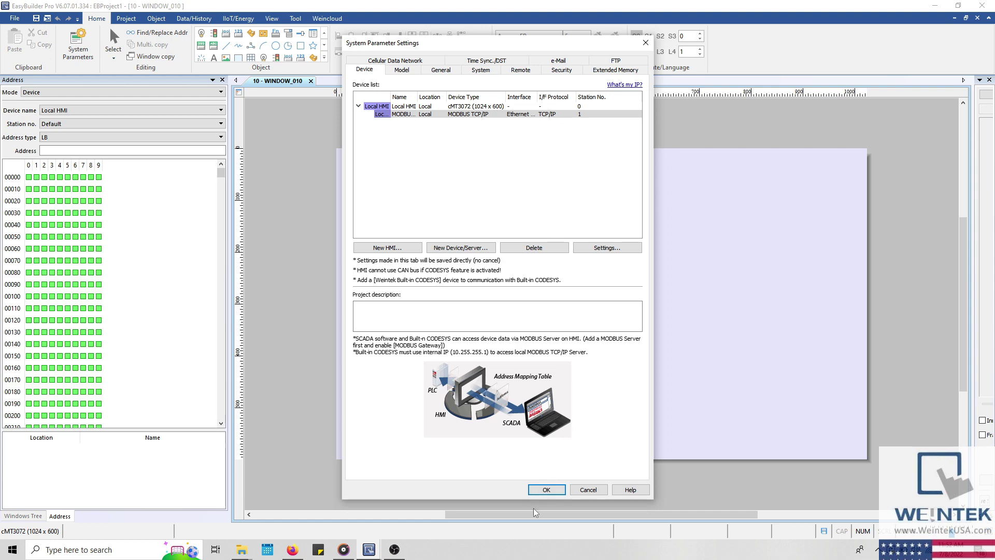
left_click(544, 489)
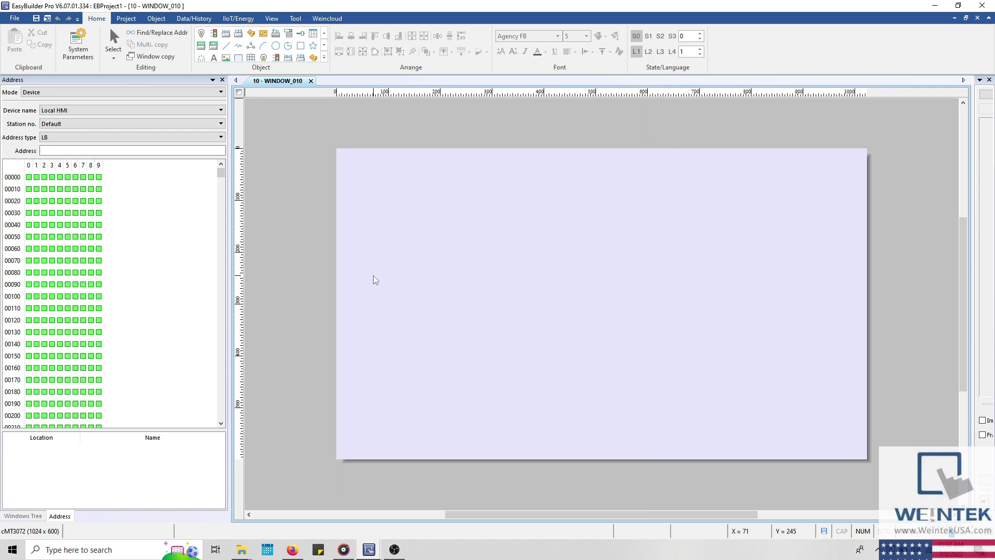
Step: Create a toggle switch on 0x-1 and place it in the client window
left_click(263, 43)
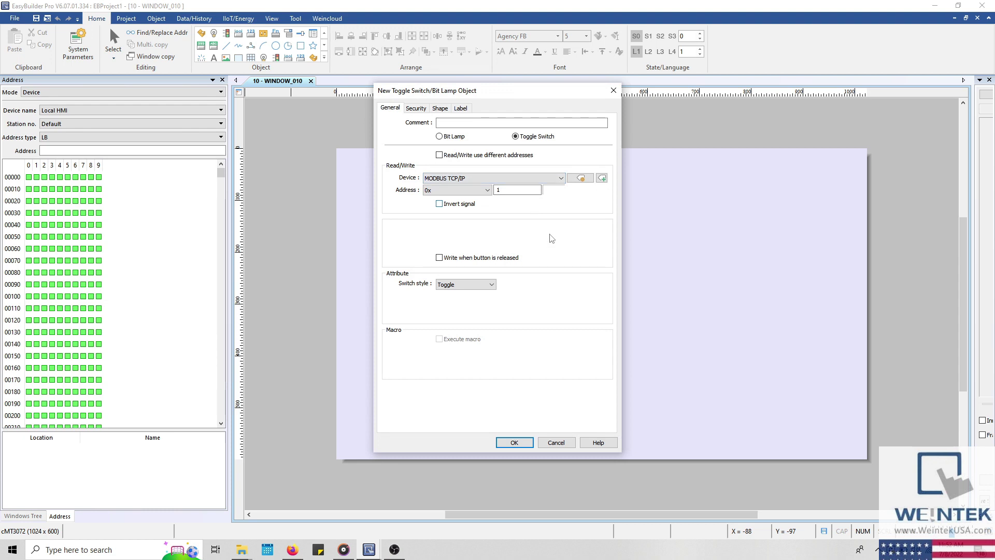
left_click(520, 445)
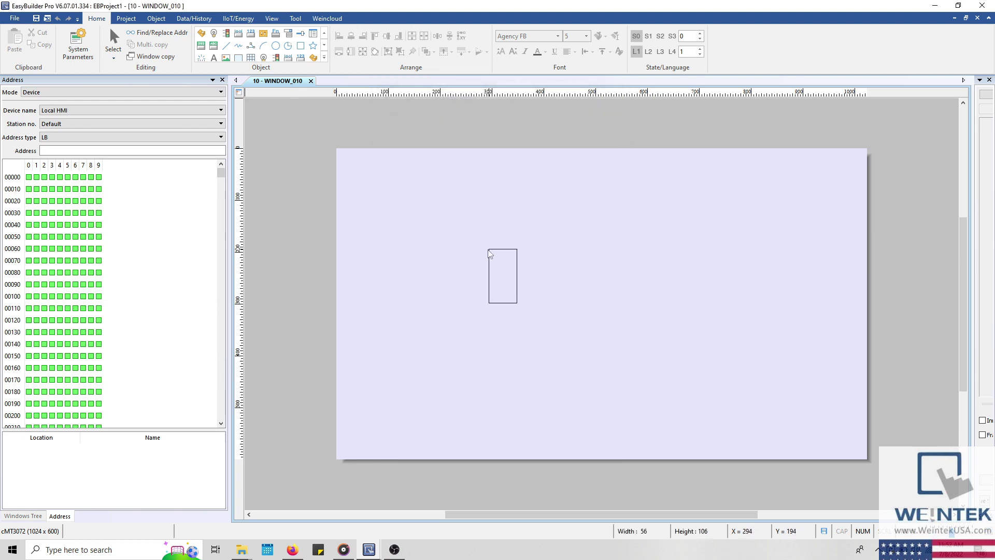
left_click(486, 266)
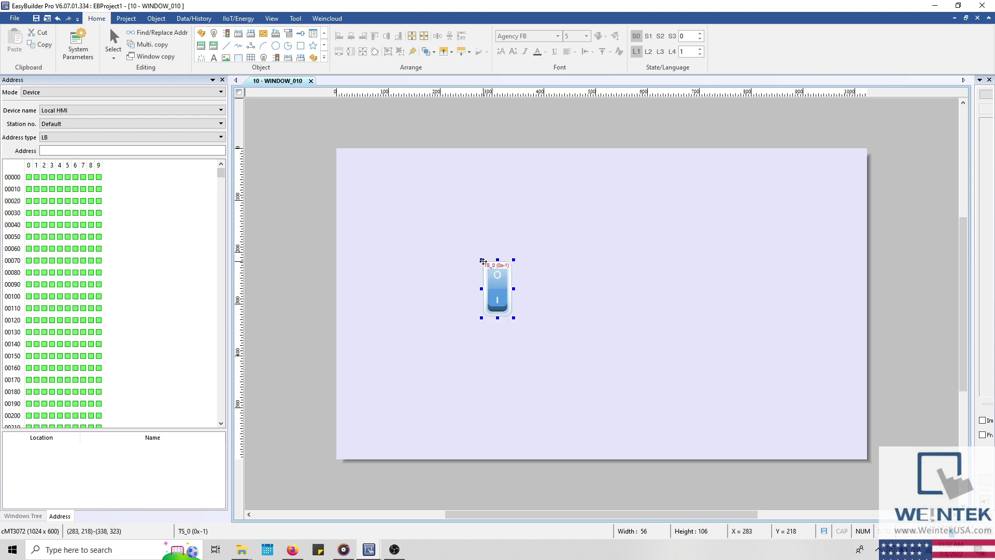
left_click(436, 240)
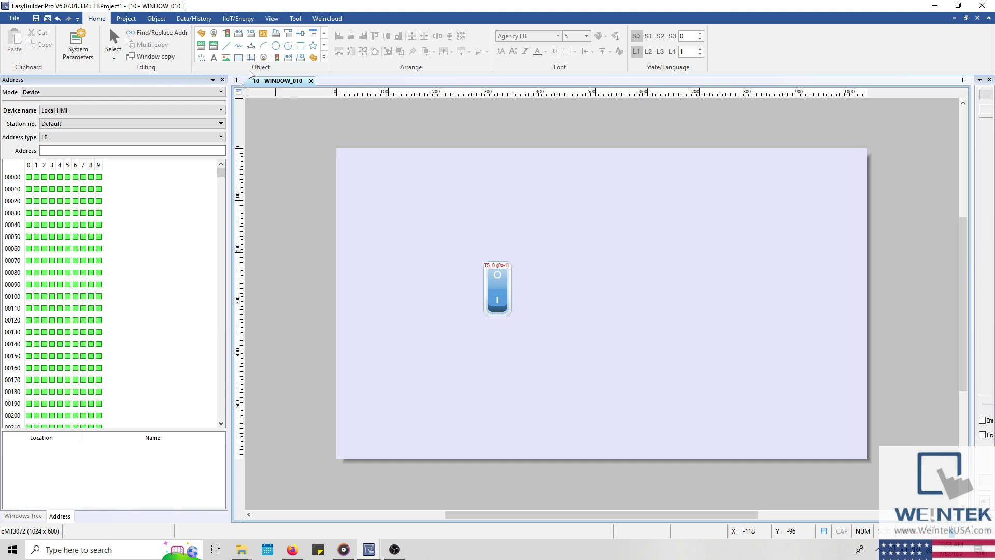
Step: Add a numeric object on MODBUS TCP/IP address 4x-1 beside the toggle switch
left_click(201, 48)
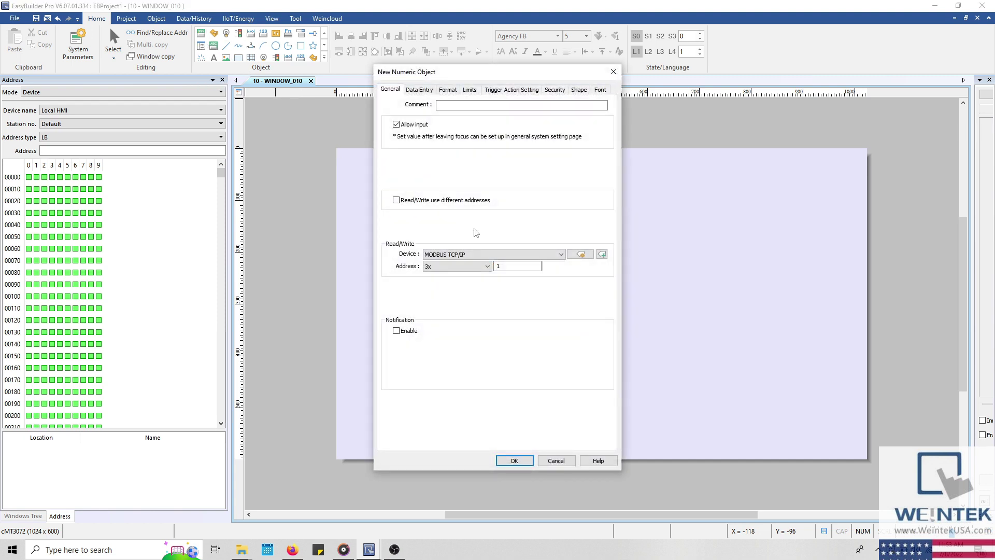
left_click(470, 266)
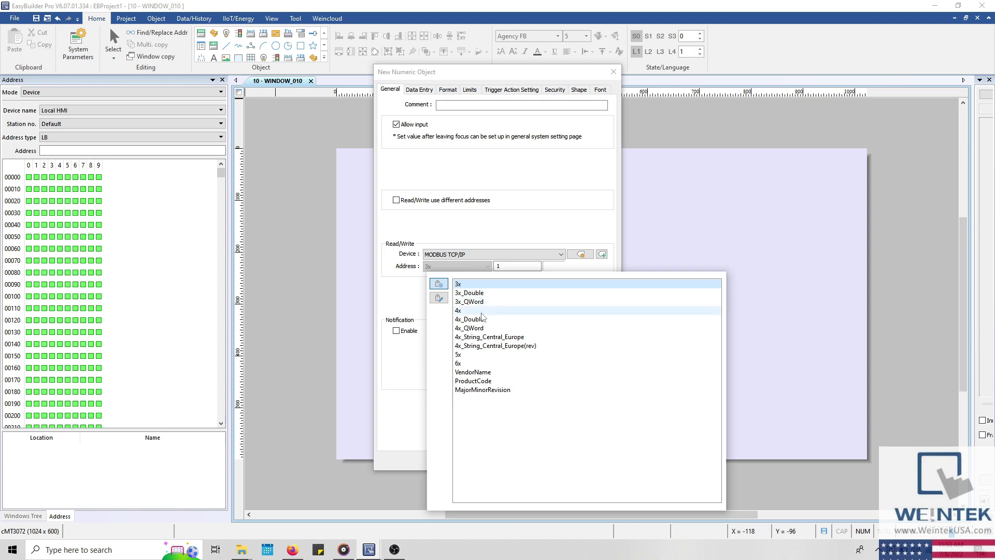
left_click(483, 311)
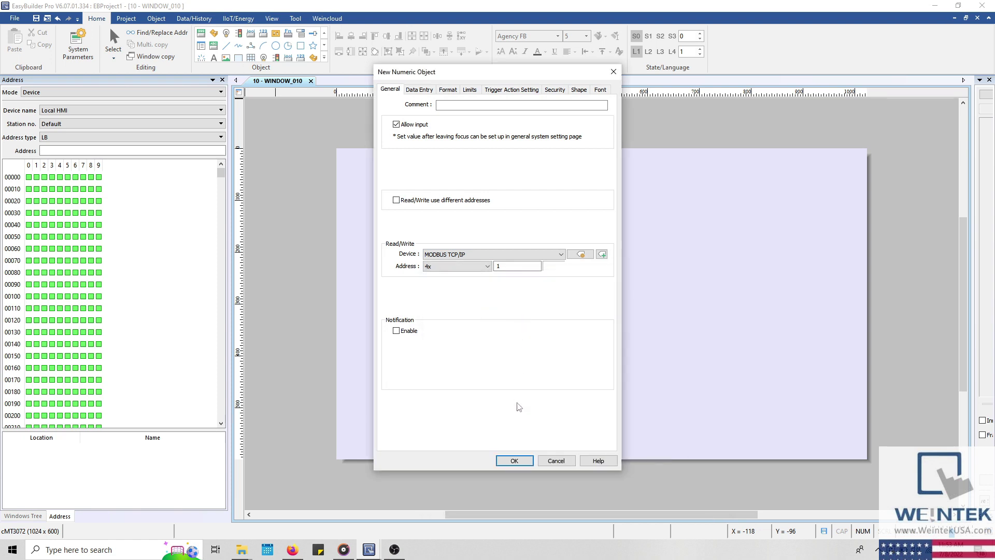
left_click(514, 460)
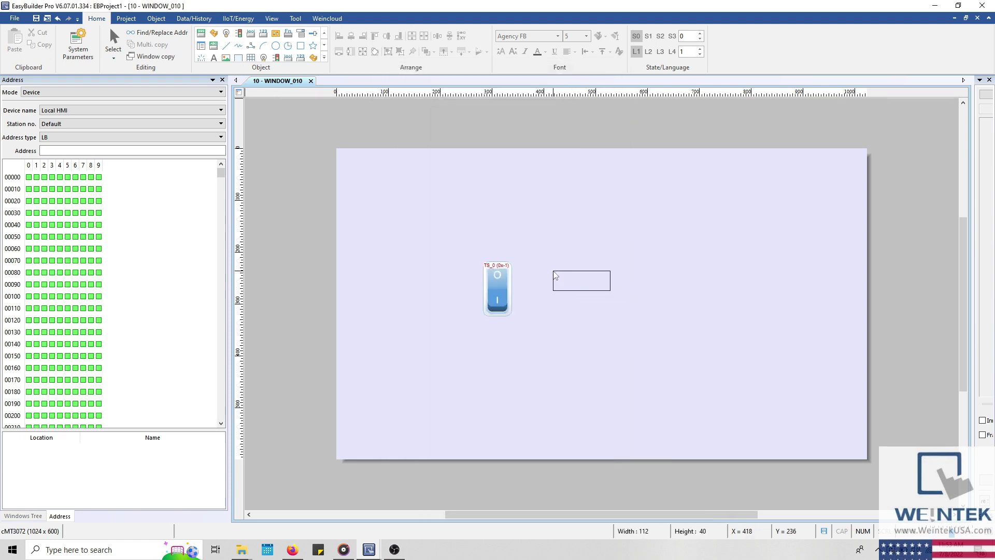
left_click(573, 283)
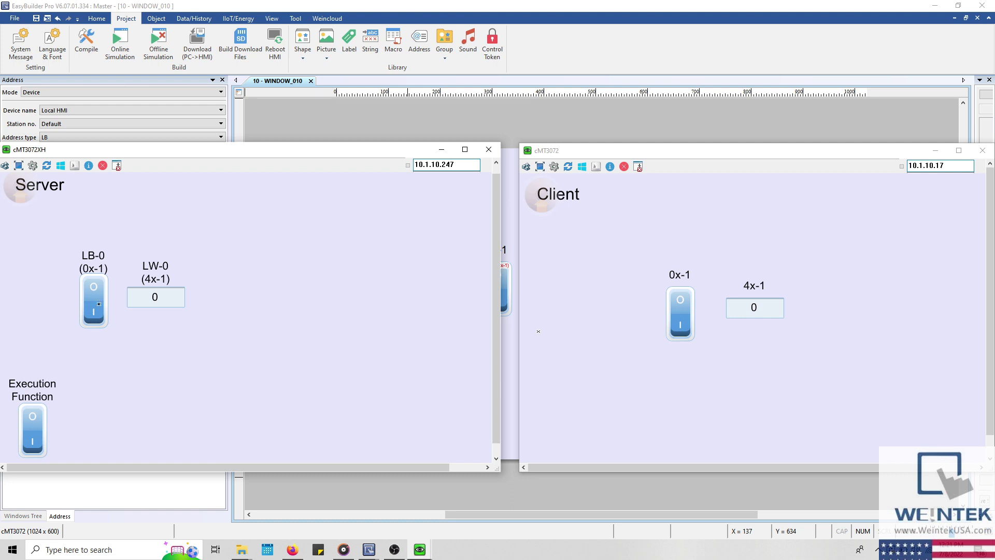
Step: Toggle the server's LB-0 switch off and on repeatedly to check the client mirrors it
left_click(98, 305)
left_click(98, 304)
left_click(98, 304)
left_click(98, 304)
Step: Enter 45 into the client's 4x-1 numeric field with the keypad
left_click(754, 307)
left_click(750, 311)
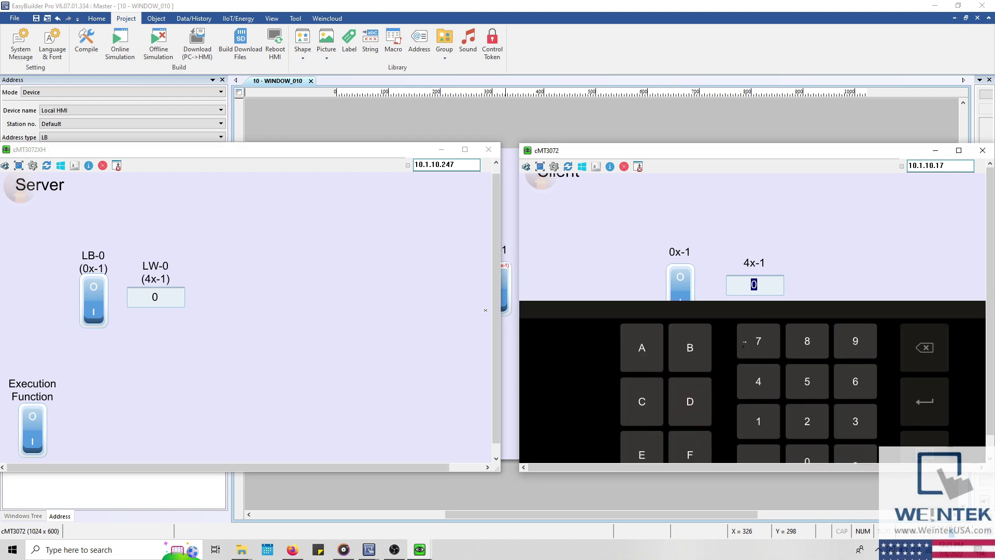
left_click(759, 381)
type("5")
left_click(915, 397)
Step: Enter 23 into the server's LW-0 numeric field with the keypad
left_click(153, 299)
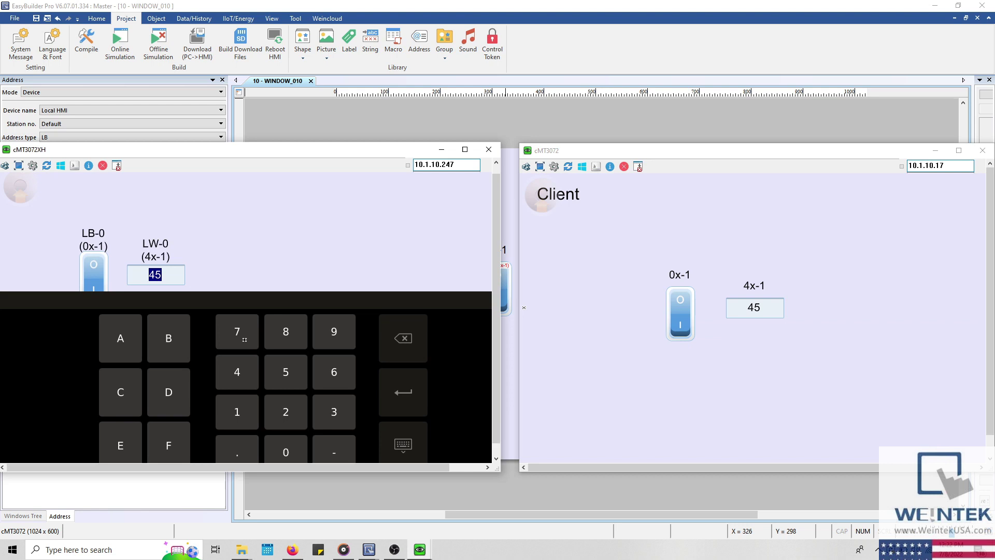
left_click(280, 401)
left_click(341, 413)
left_click(403, 392)
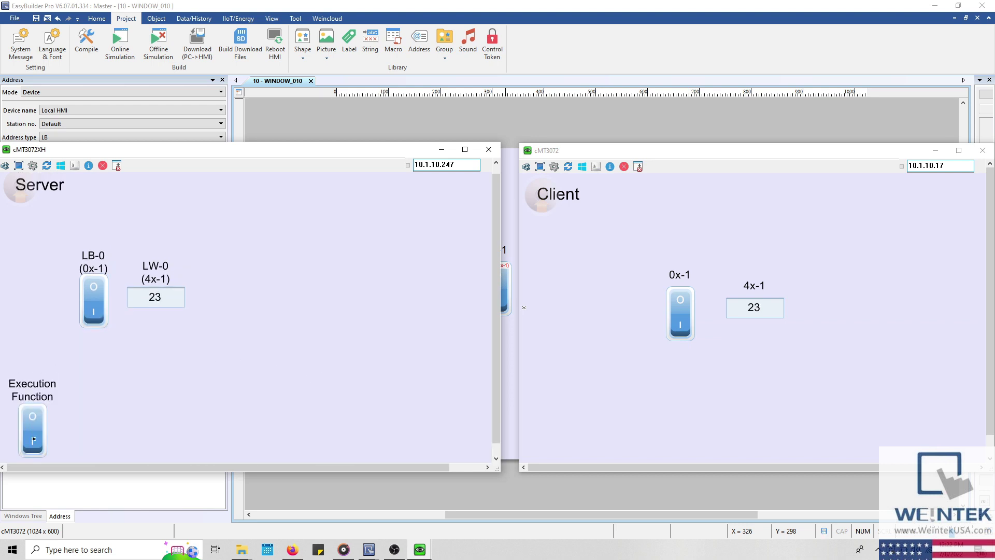
Step: Turn off the server's Execution Function switch and submit a new client 4x-1 value
left_click(33, 436)
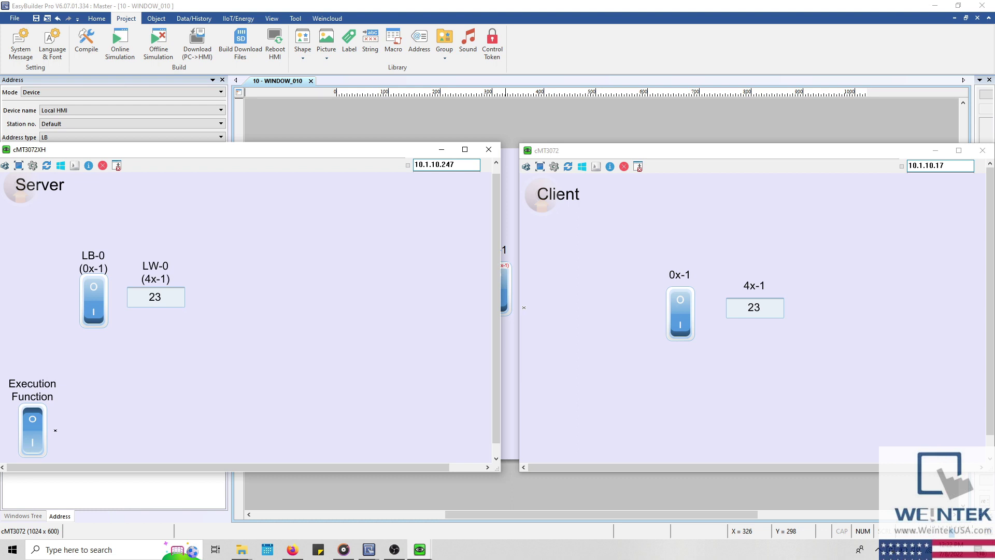
left_click(762, 310)
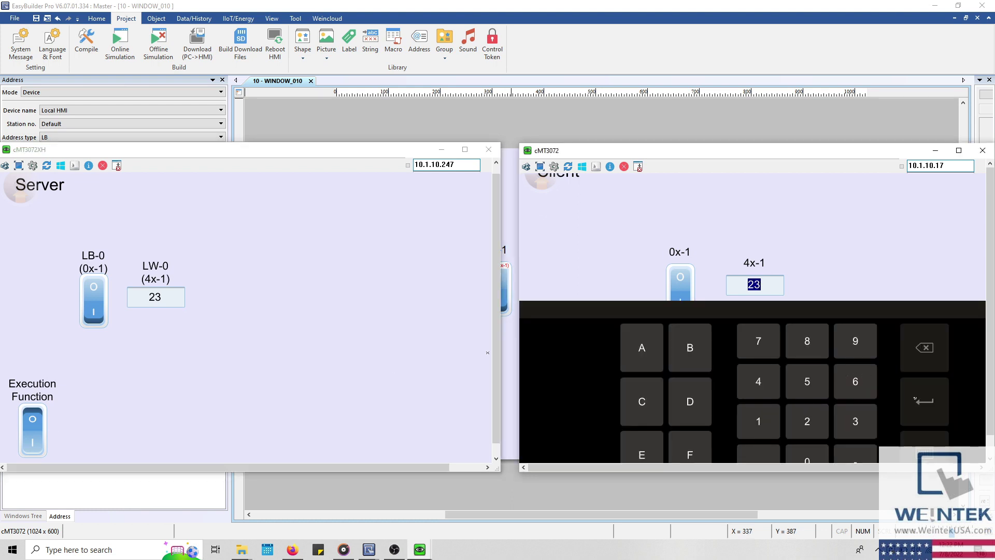
type("56")
left_click(919, 401)
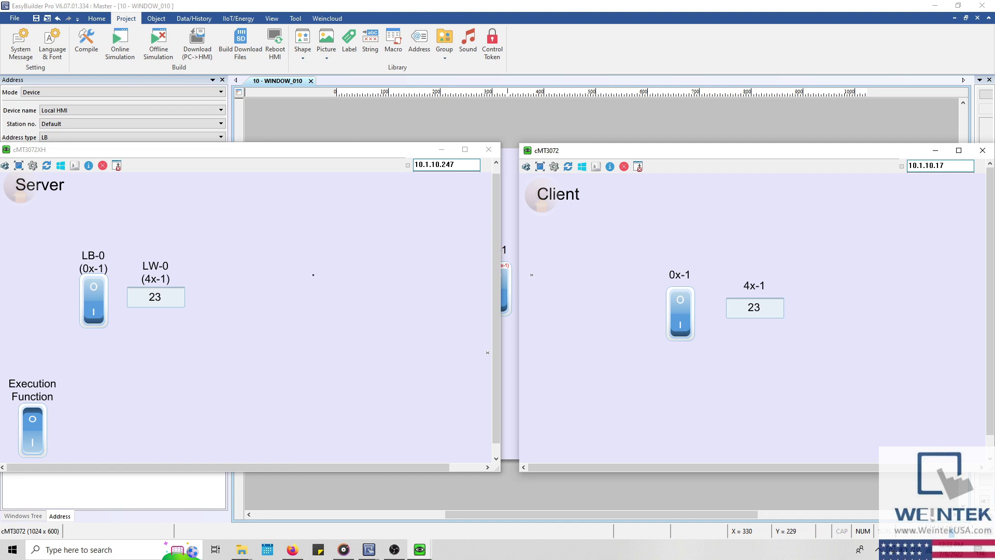
Step: Expand '12. MODBUS Server Communication' in the Address tags and select LW-9544 through LW-9541
left_click(417, 41)
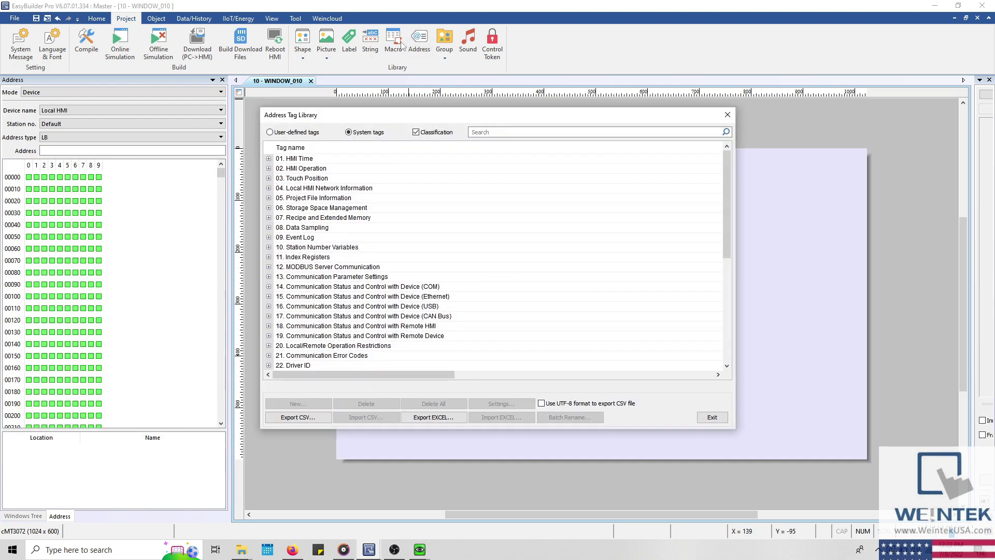
double_click(275, 267)
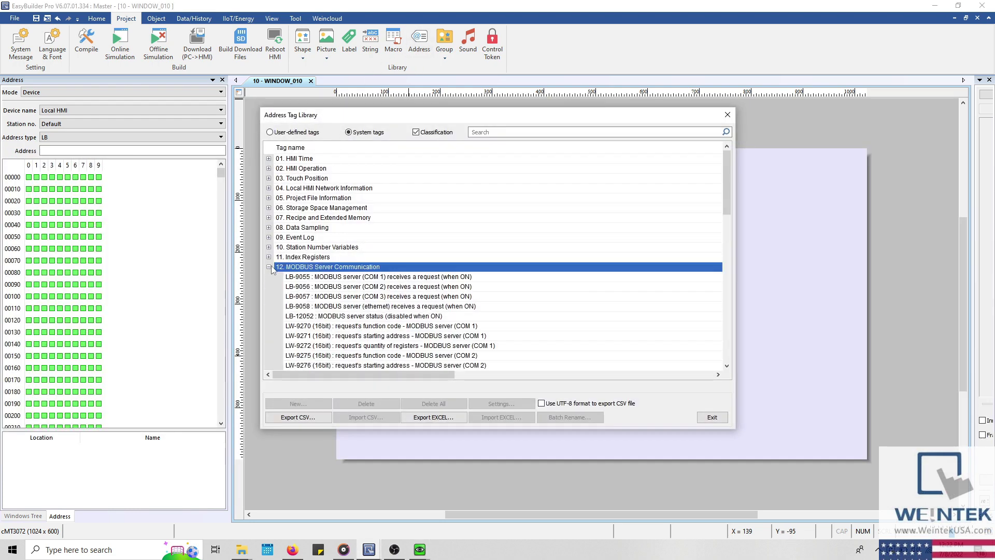
scroll(291, 286, "down", 9)
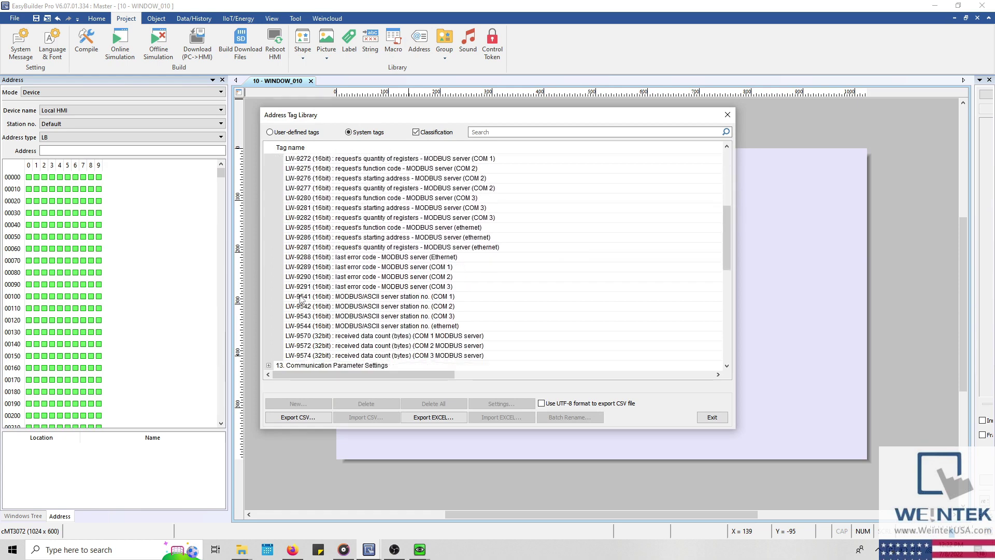
scroll(300, 298, "down", 1)
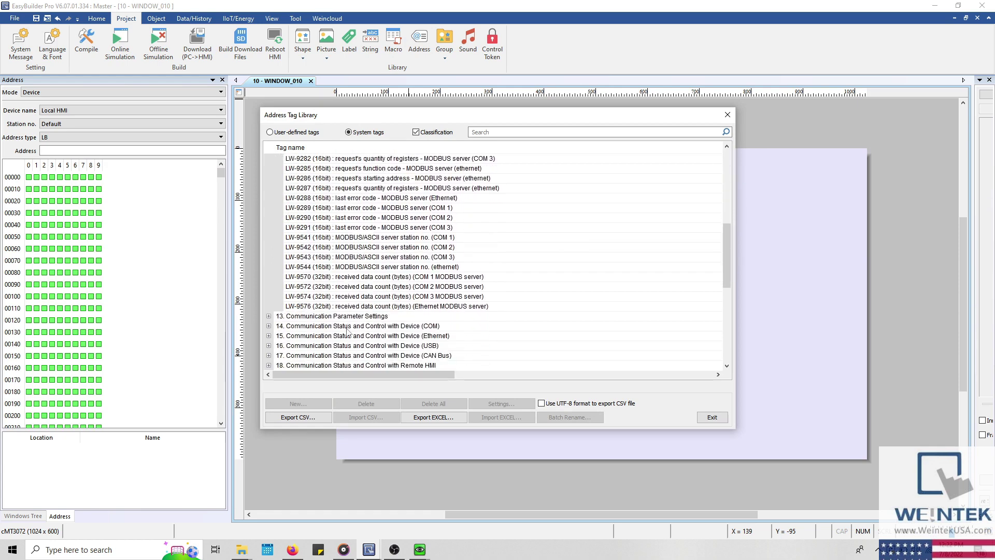
left_click(278, 266)
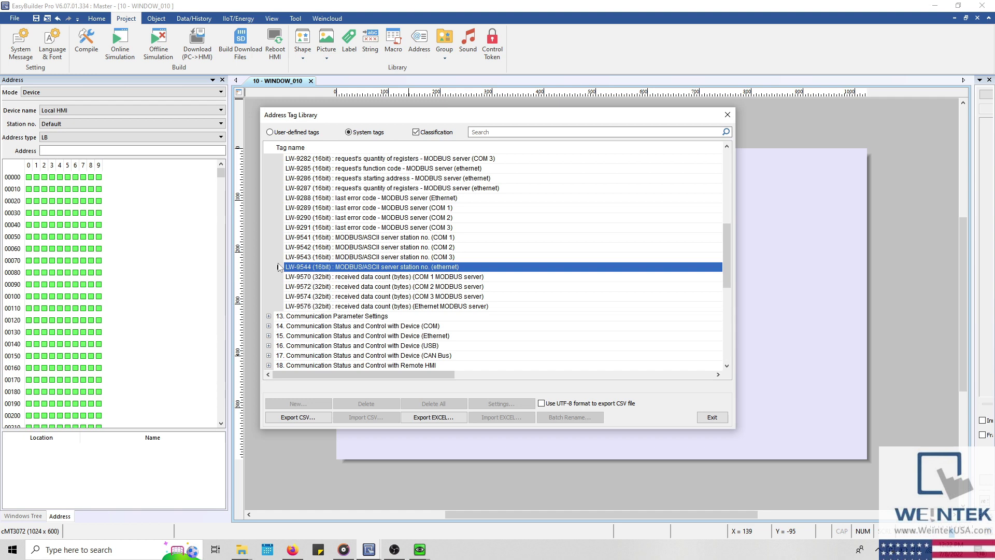
left_click(280, 256)
left_click(280, 249)
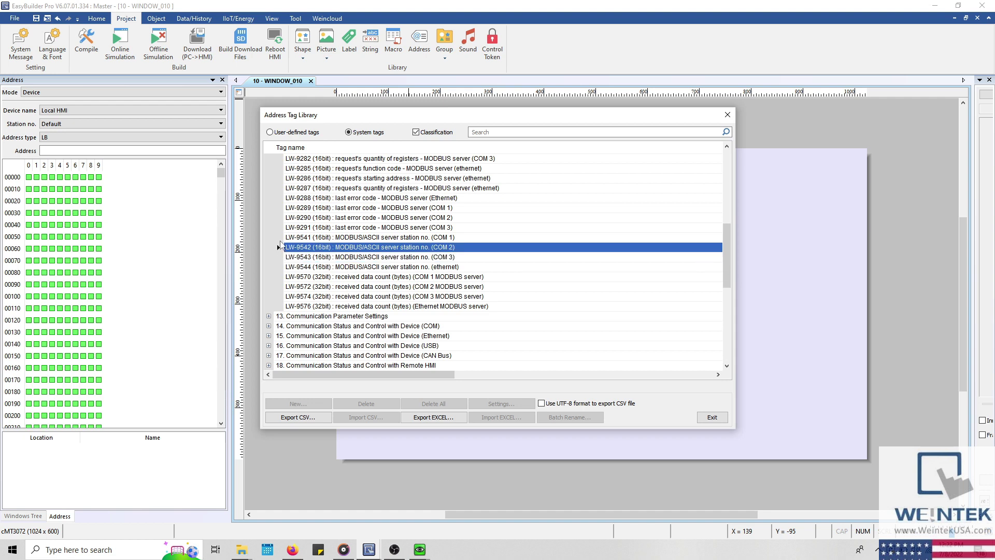
left_click(279, 240)
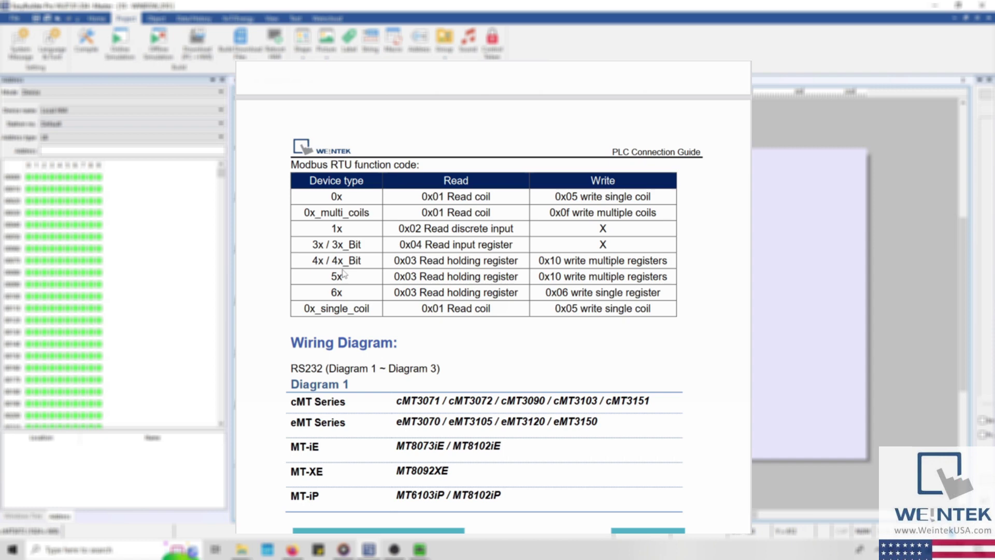
Step: Highlight the 4x / 4x_Bit row and its write function code in the guide's table
left_click_drag(314, 261, 363, 262)
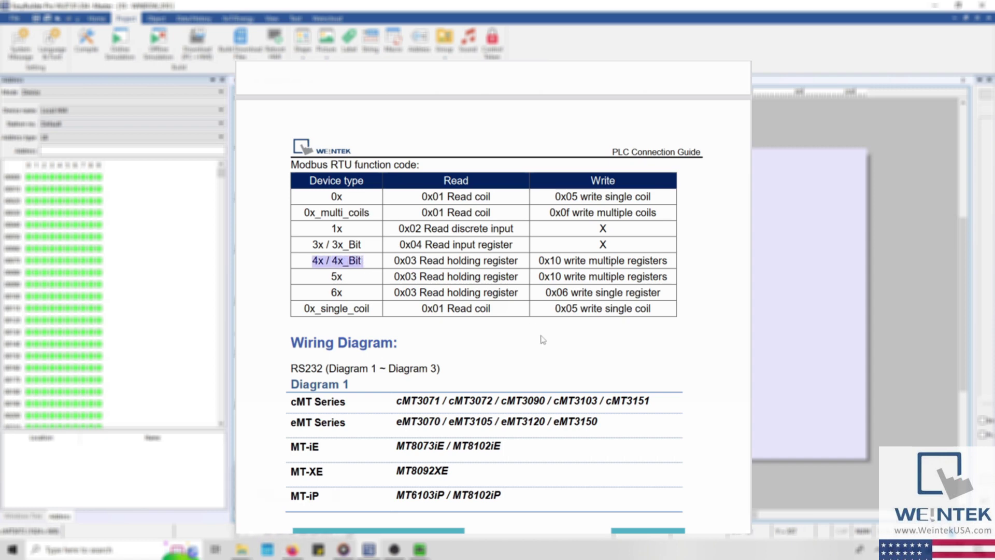
left_click(540, 264)
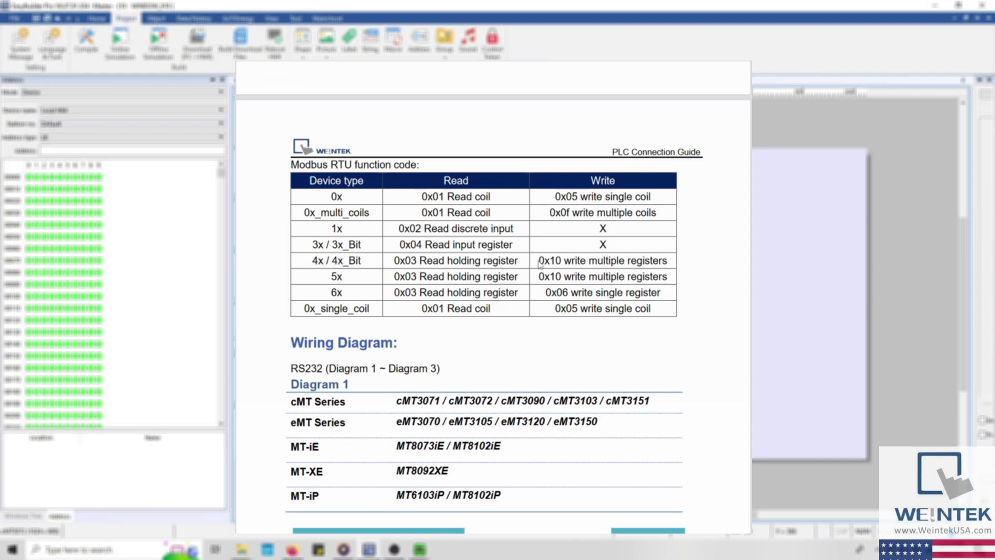
left_click_drag(540, 264, 674, 268)
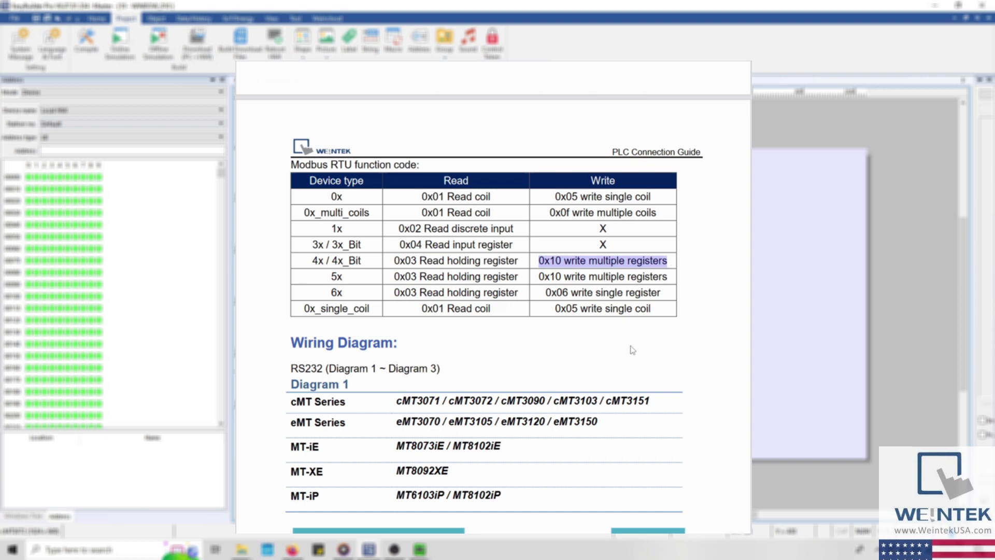
left_click(555, 351)
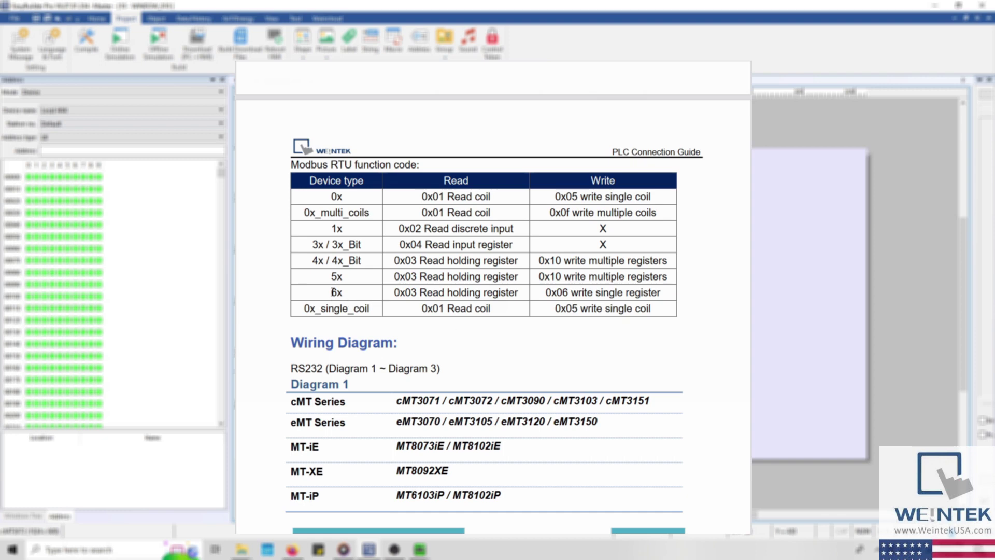
Step: Highlight the 6x row and its write single register code, then return to the device table
left_click_drag(334, 292, 343, 293)
left_click_drag(546, 292, 663, 305)
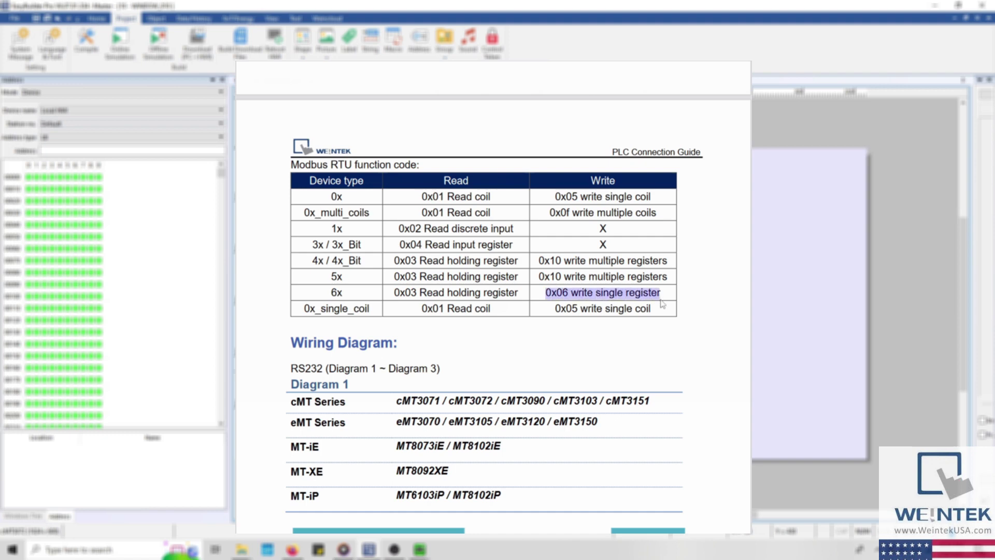
left_click(659, 372)
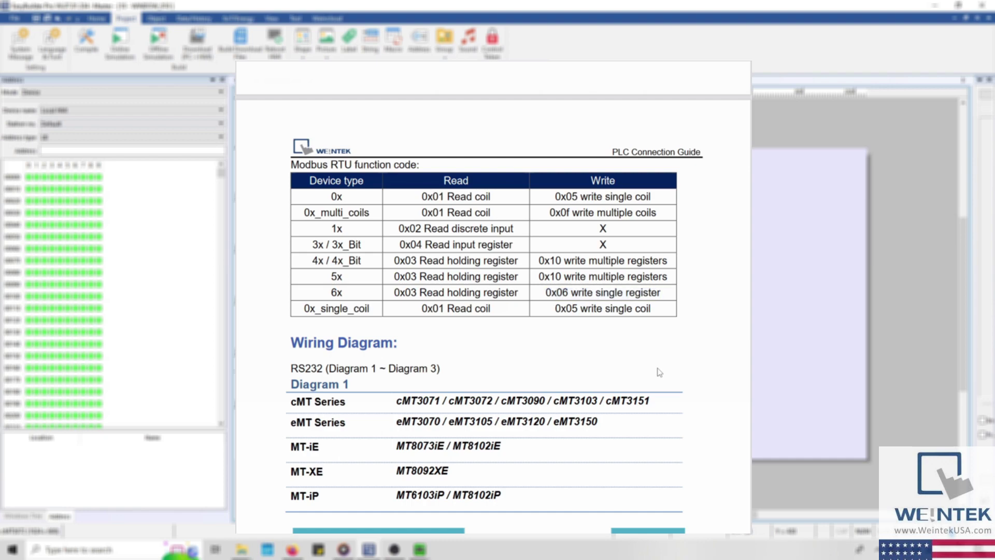
scroll(659, 372, "up", 12)
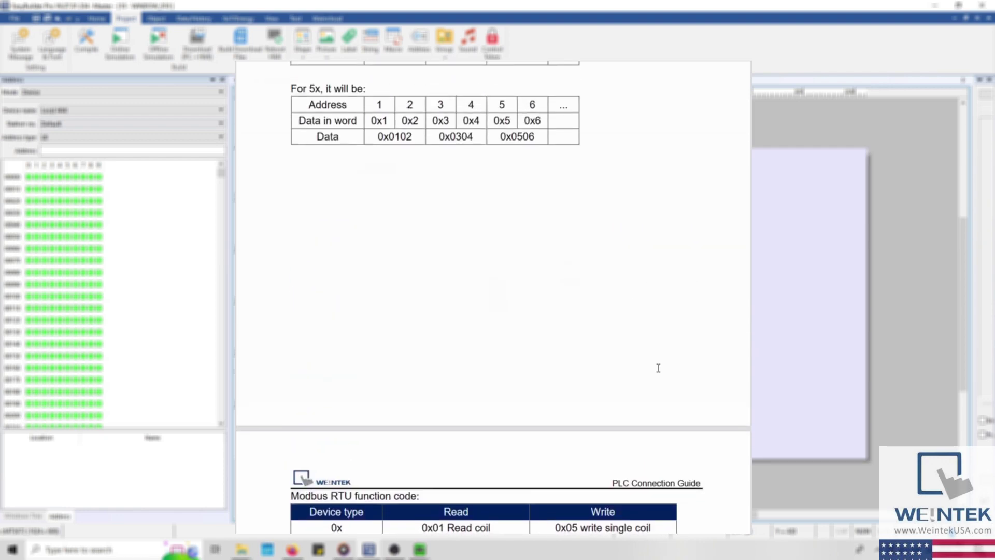
scroll(659, 372, "up", 8)
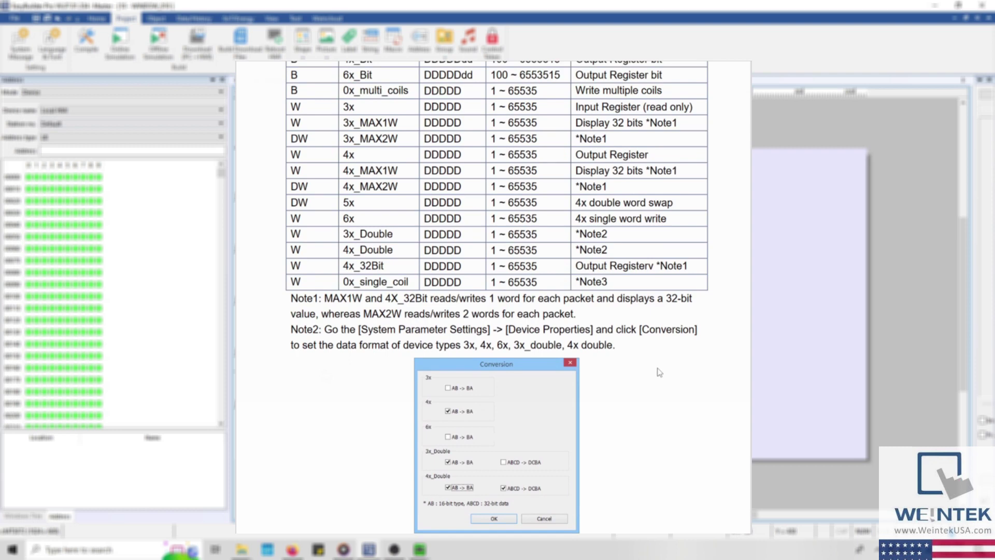
scroll(659, 373, "up", 1)
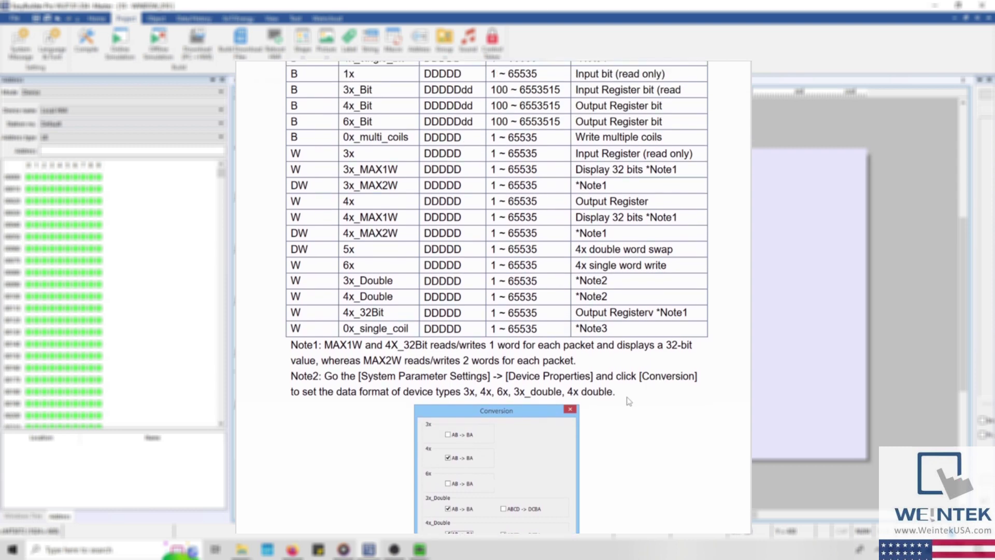
scroll(629, 401, "up", 12)
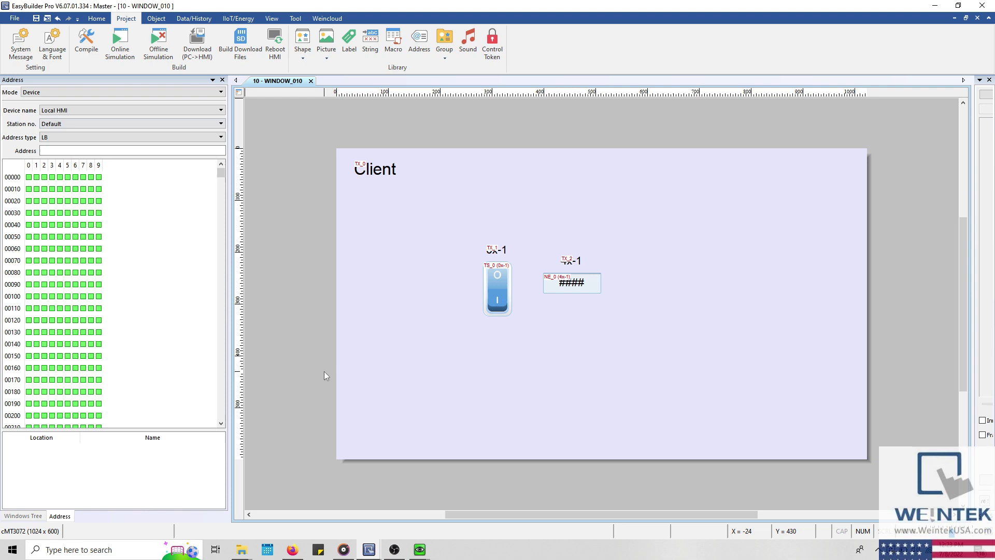
Step: Switch to Firefox's 'Welcome to Weintek.com' tab and browse the download list
left_click(293, 550)
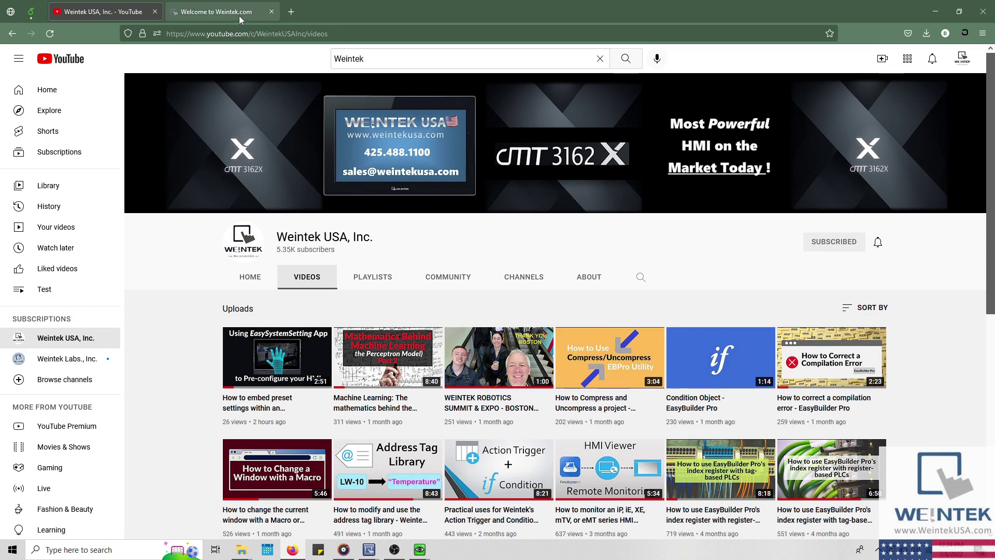
left_click(215, 12)
scroll(186, 165, "down", 2)
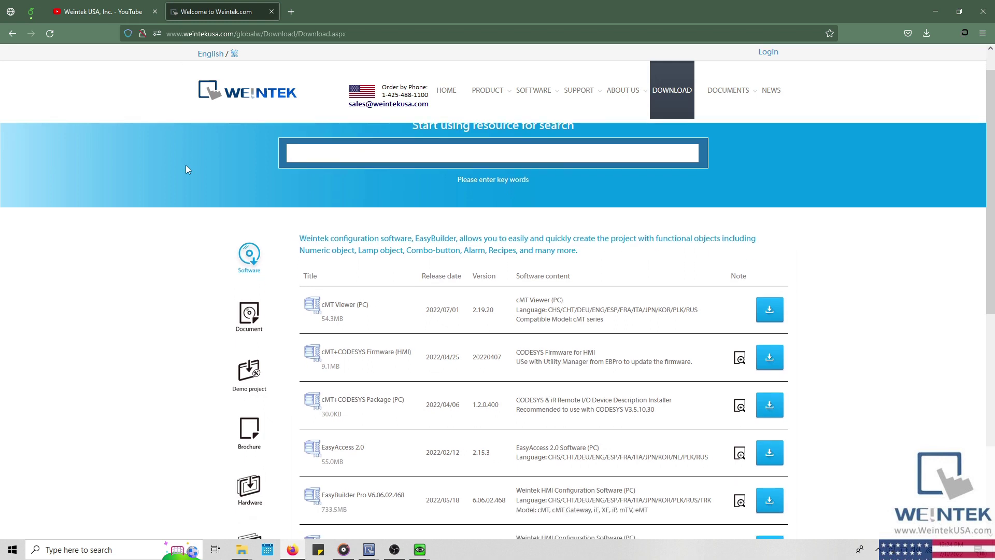